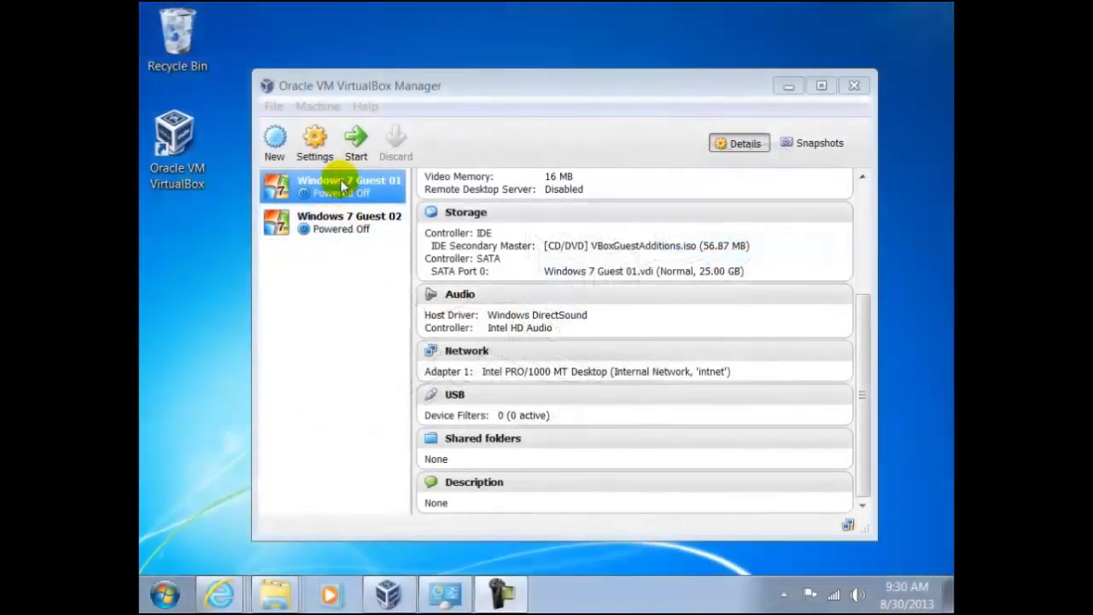
Switch Windows 7 Guest 01's Adapter 1 from Internal Network to NAT, then boot the VM.
{"action": "left_click", "coordinate": [342, 178]}
{"action": "left_click", "coordinate": [317, 150]}
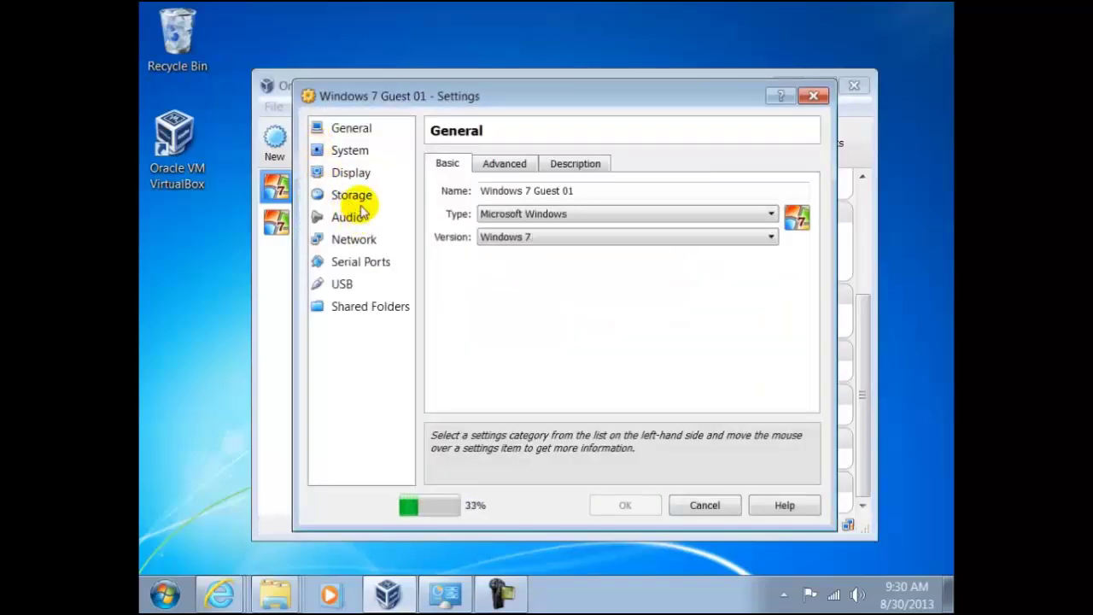
{"action": "left_click", "coordinate": [364, 245]}
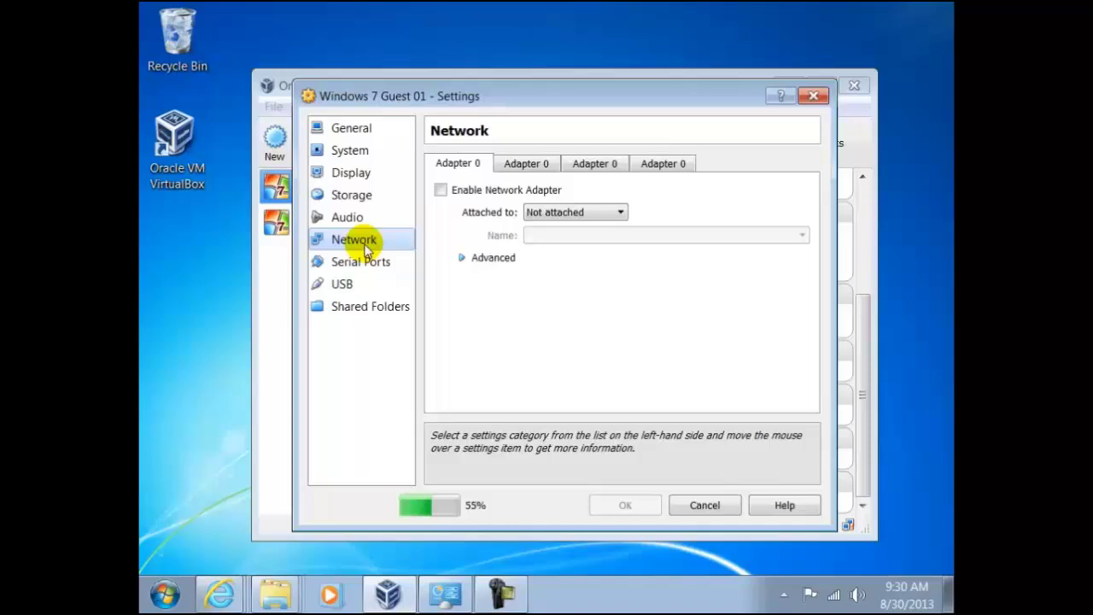
{"action": "left_click", "coordinate": [620, 213]}
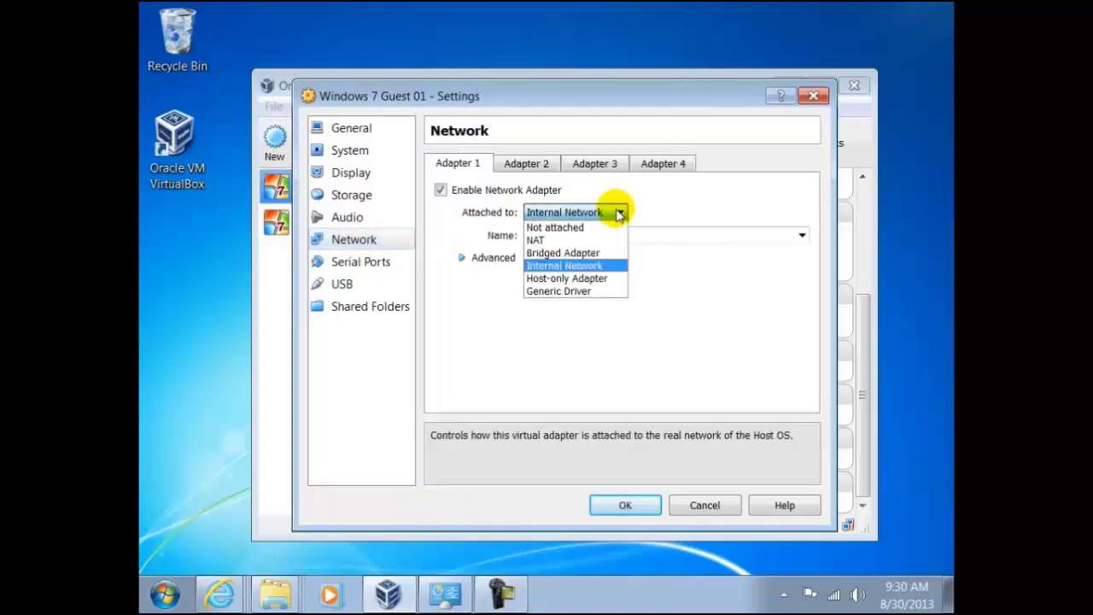
{"action": "left_click", "coordinate": [547, 240]}
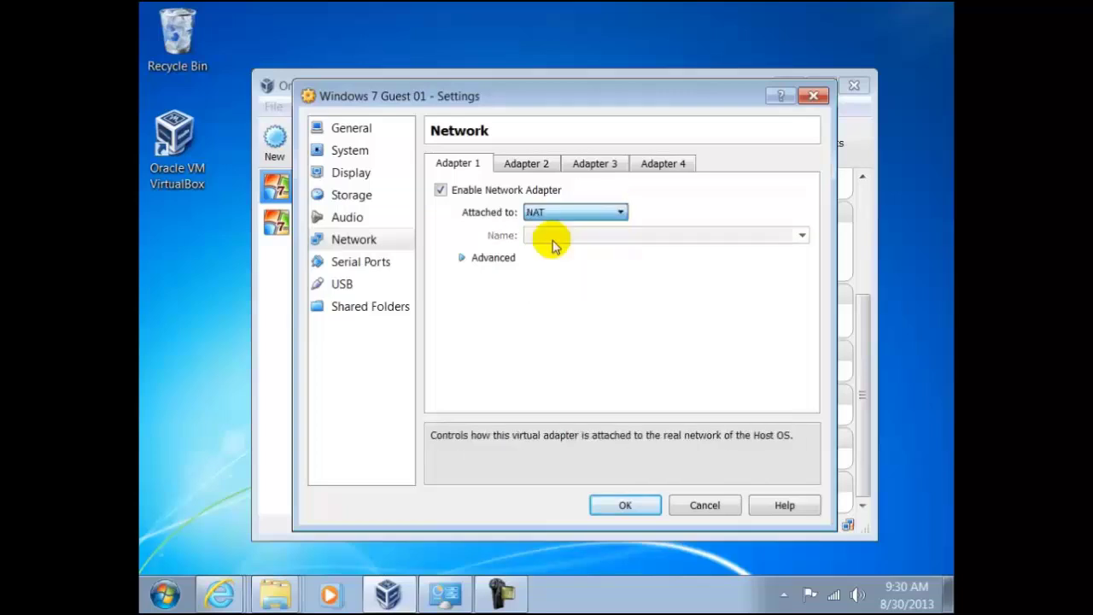
{"action": "left_click", "coordinate": [625, 505]}
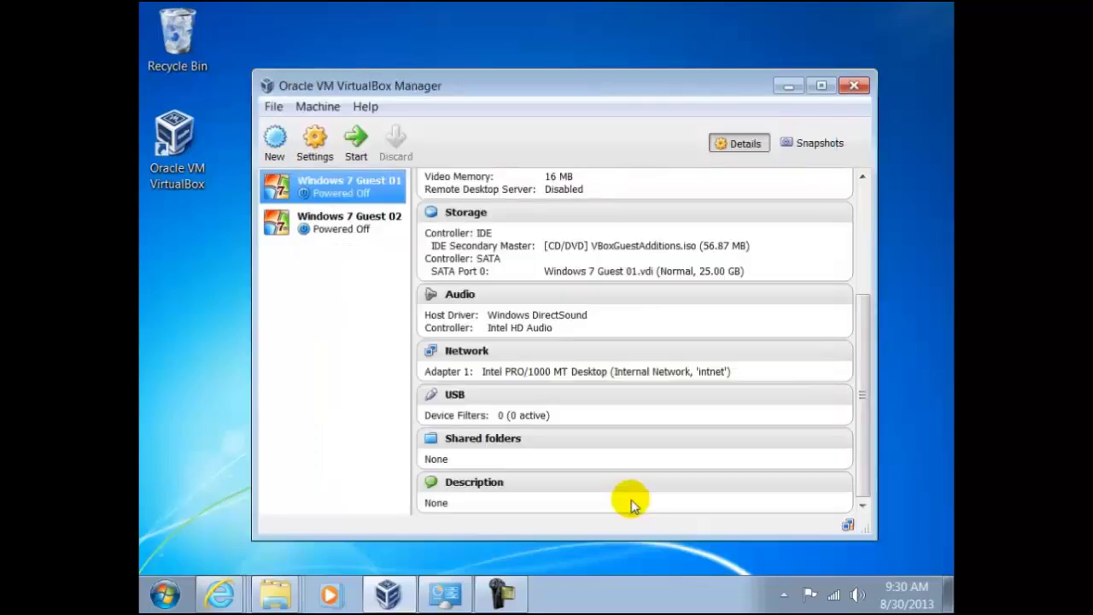
{"action": "double_click", "coordinate": [344, 177]}
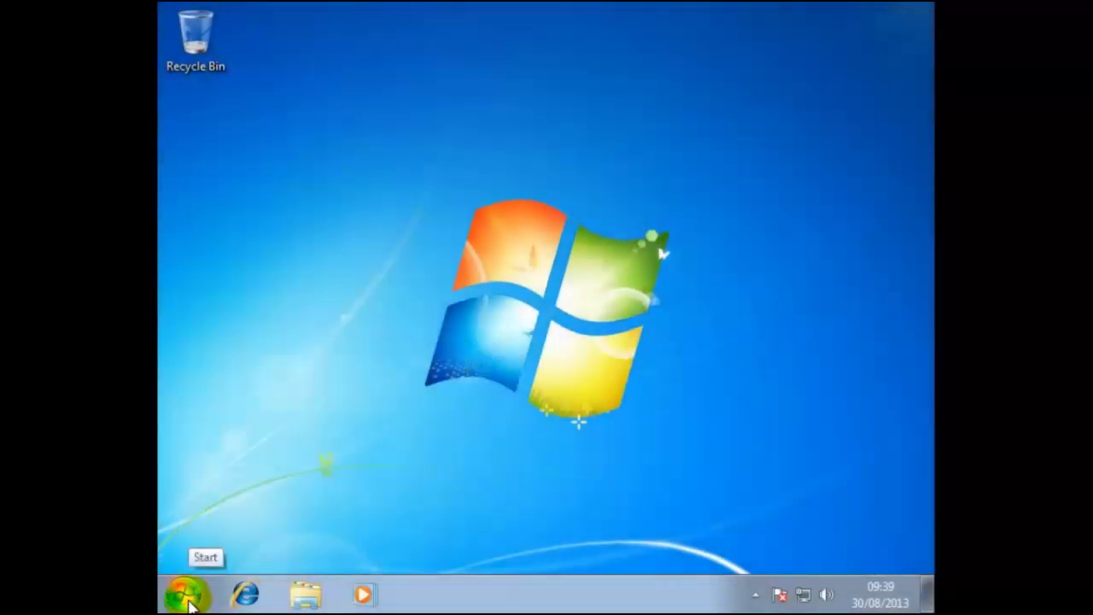
Launch Internet Explorer from the taskbar so it loads the MSN UK homepage.
{"action": "left_click", "coordinate": [248, 596]}
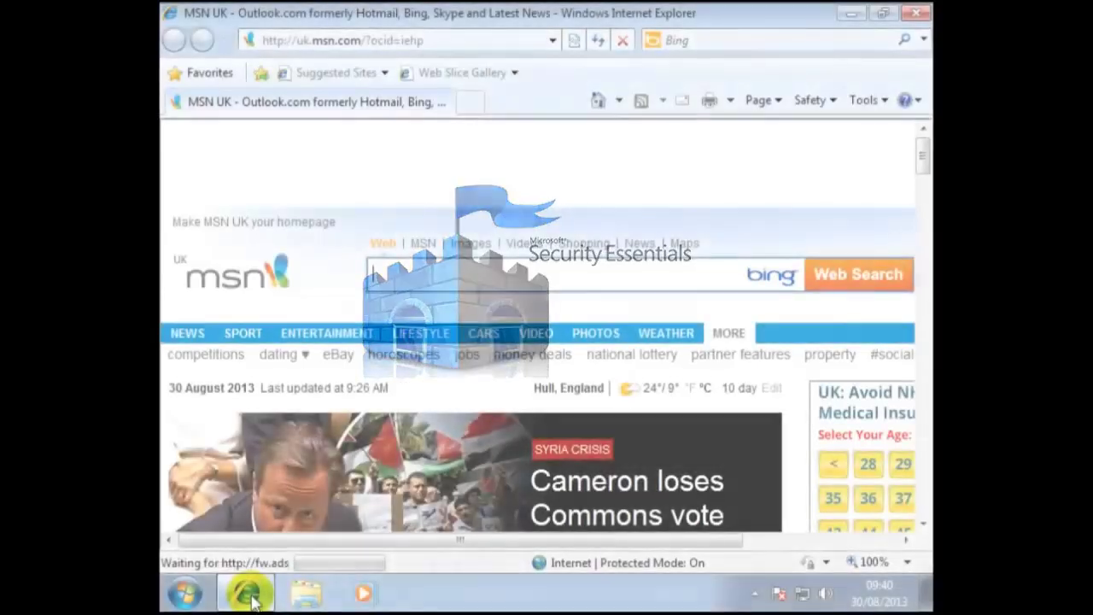
Search Bing for 'microsoft security essentials' and maximize the results window.
{"action": "type", "text": "M"}
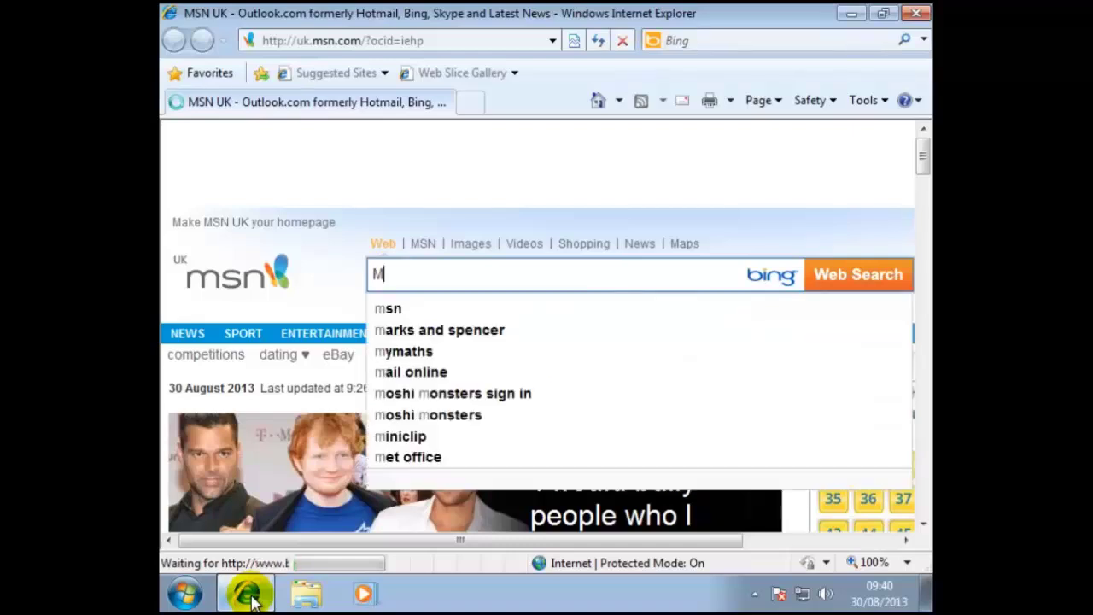
{"action": "type", "text": "crosof"}
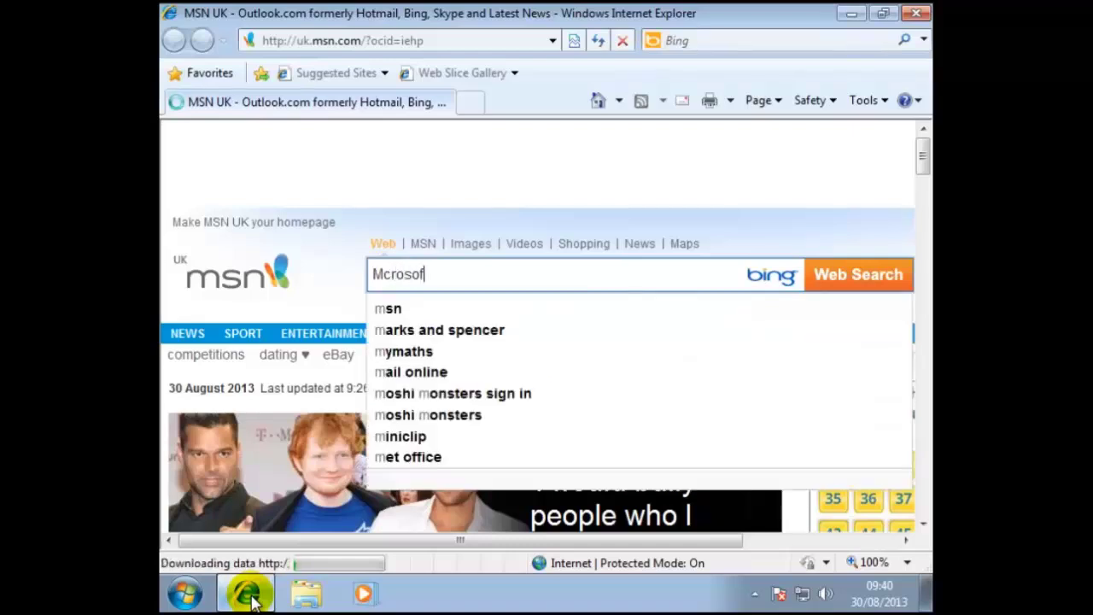
{"action": "type", "text": "t Security"}
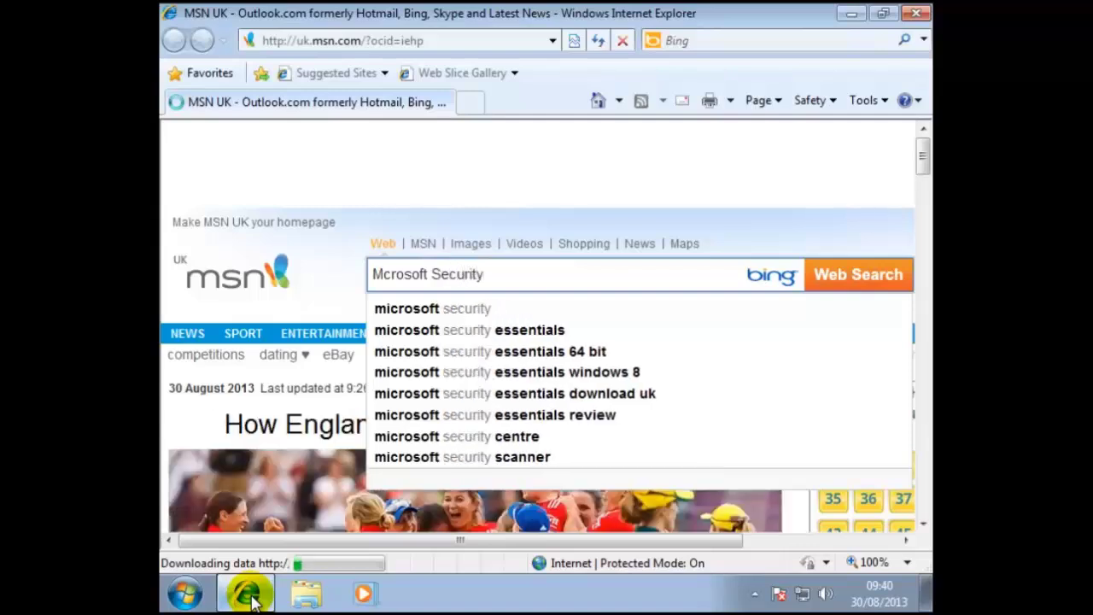
{"action": "left_click", "coordinate": [521, 332]}
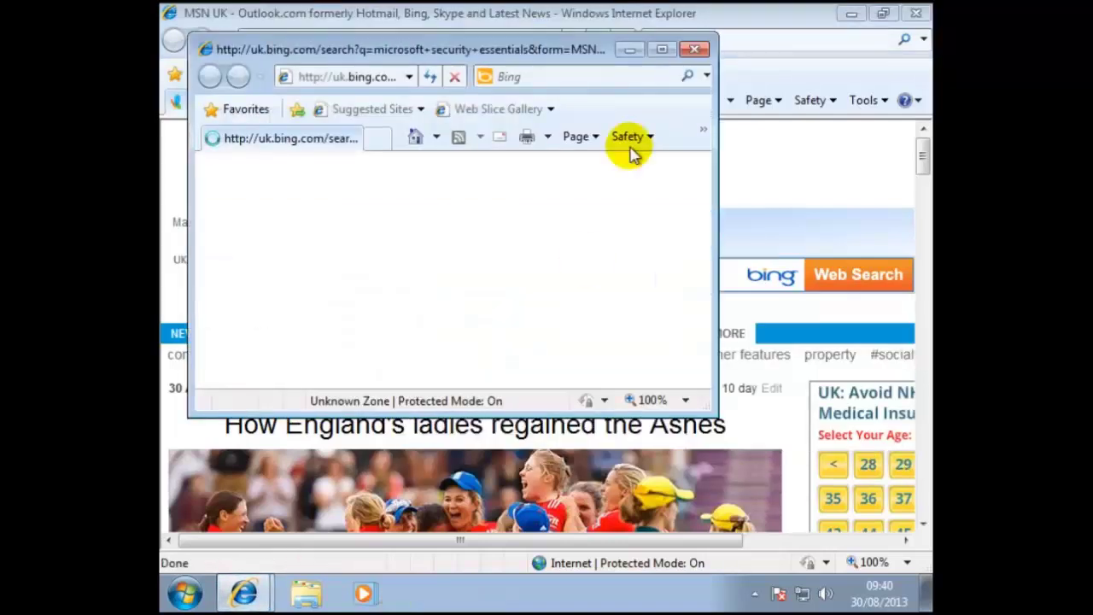
{"action": "left_click", "coordinate": [660, 48]}
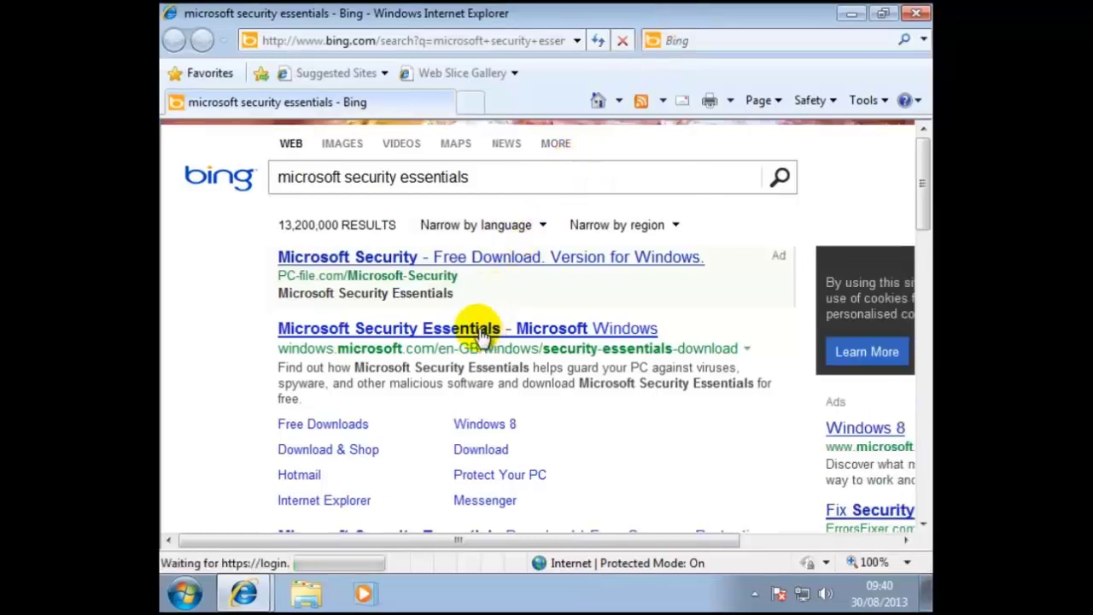
Download mseinstall.exe from the official Microsoft page and run it, granting administrator permission.
{"action": "left_click", "coordinate": [481, 334]}
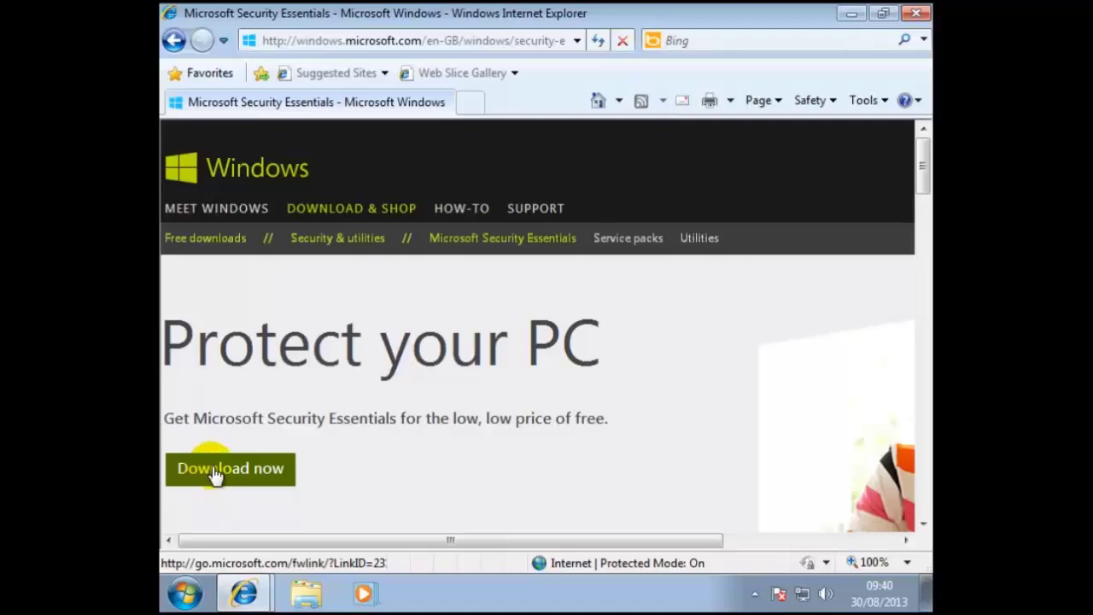
{"action": "left_click", "coordinate": [216, 476]}
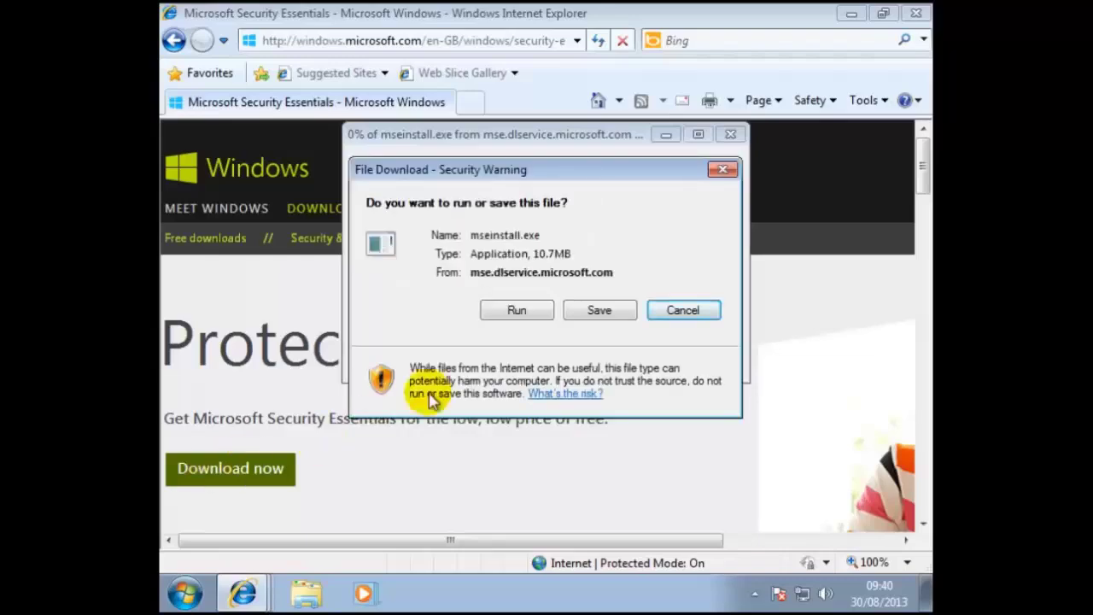
{"action": "left_click", "coordinate": [516, 310]}
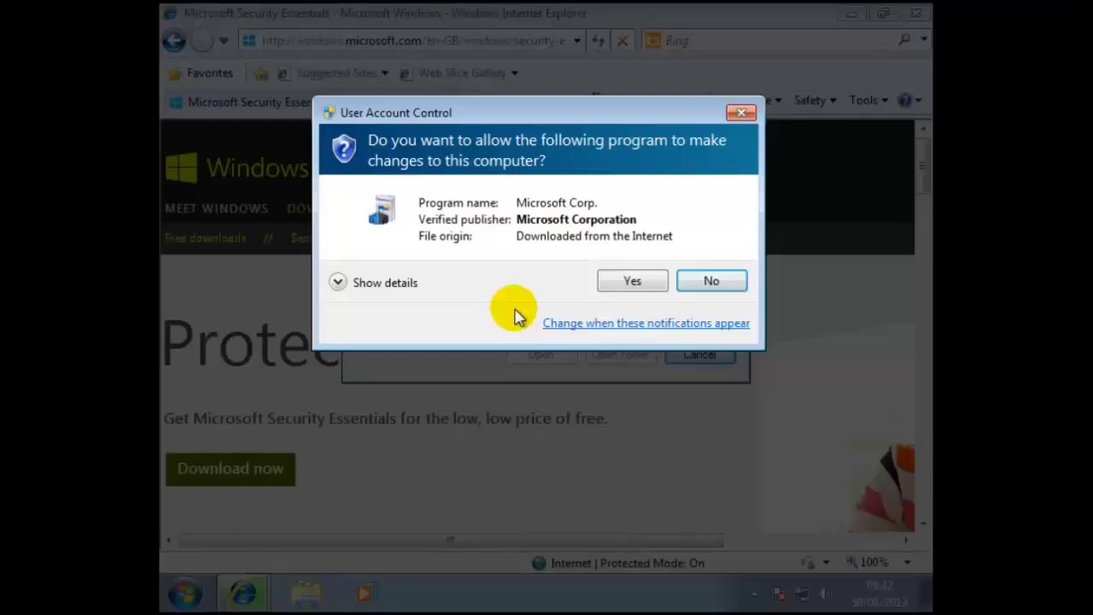
{"action": "left_click", "coordinate": [630, 287]}
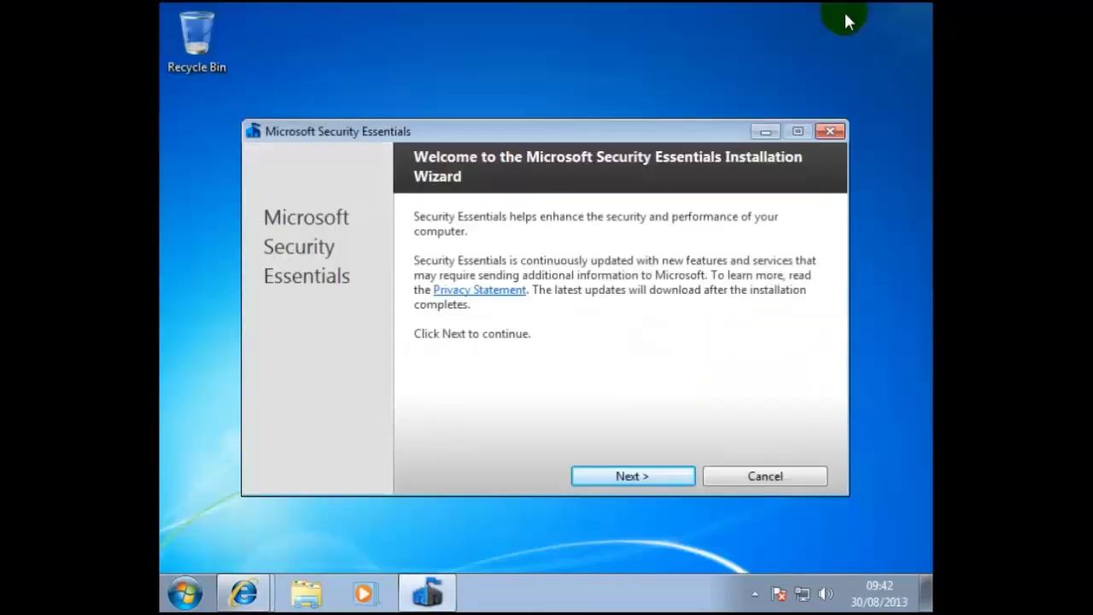
Move past the installer welcome page and accept the Security Essentials license terms.
{"action": "left_click", "coordinate": [641, 478]}
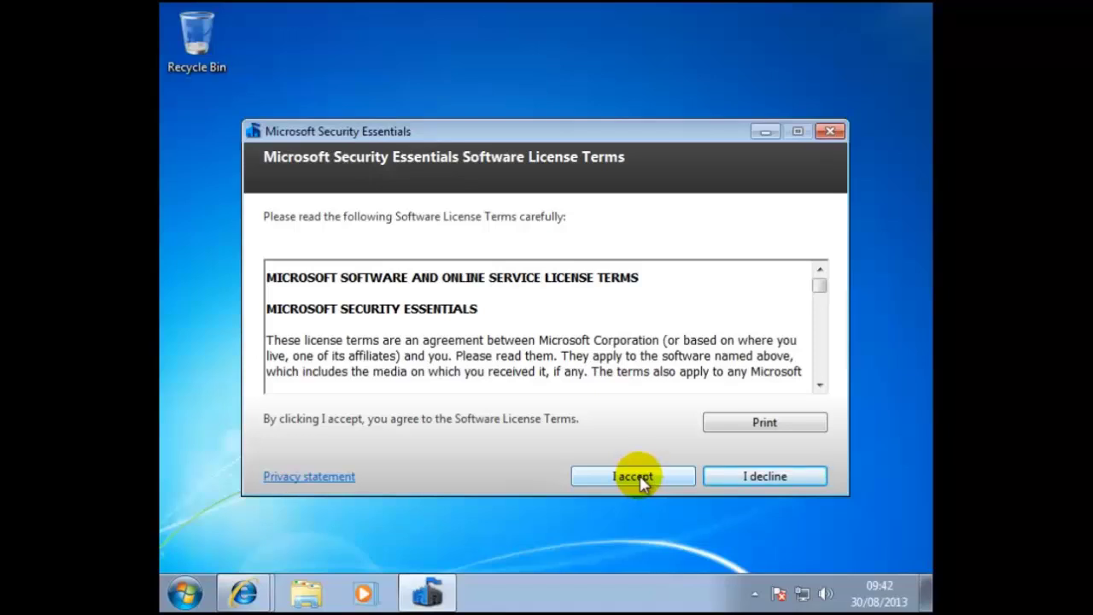
{"action": "left_click", "coordinate": [633, 477]}
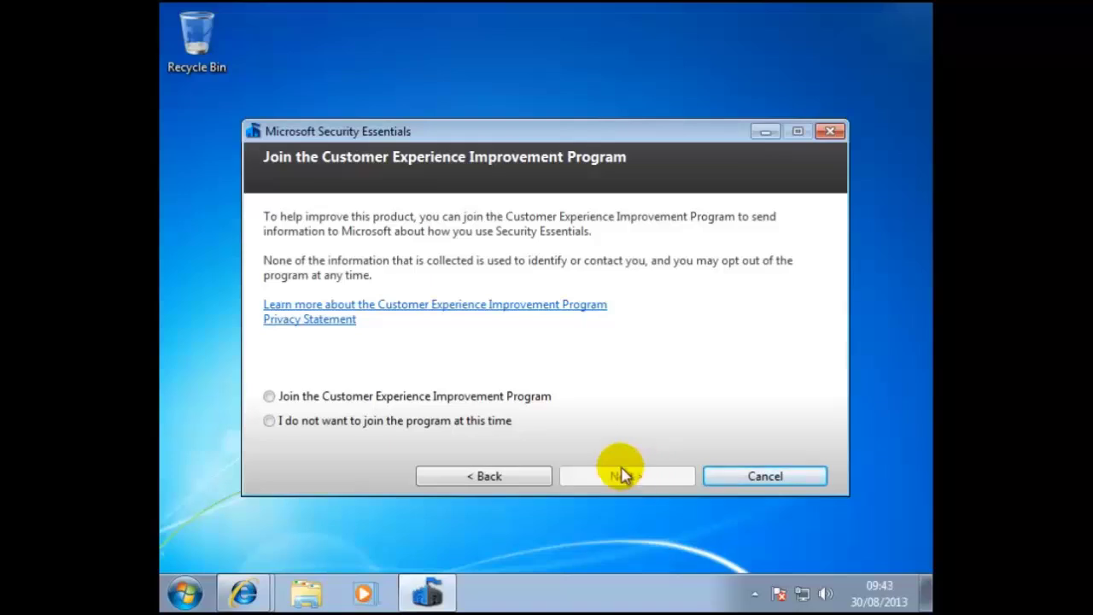
Decline the improvement program, keep firewall and sample submission on, install, and restart the guest.
{"action": "left_click", "coordinate": [269, 421]}
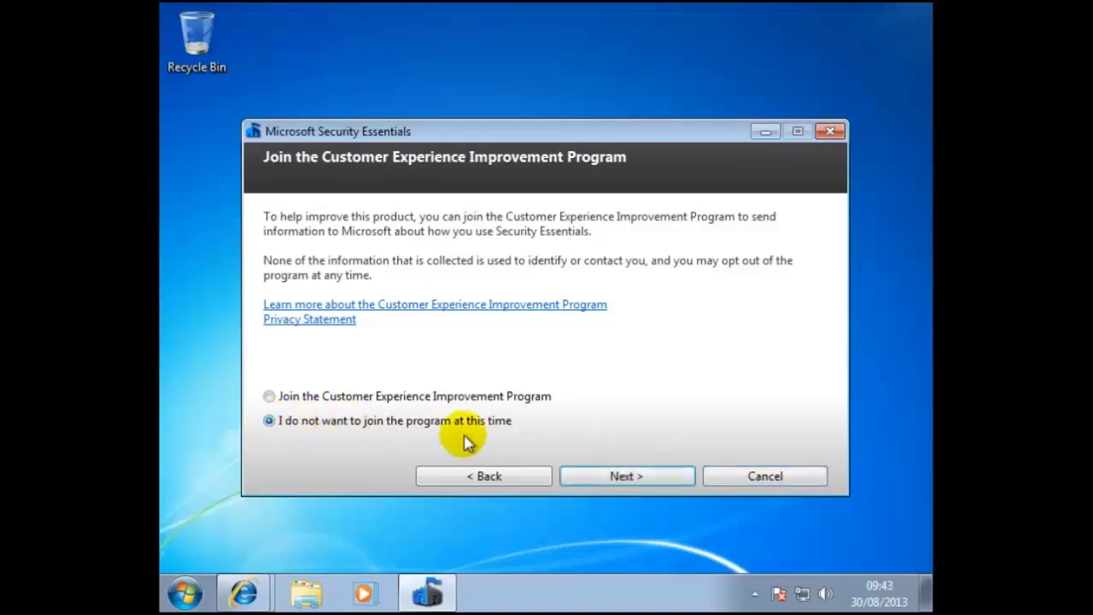
{"action": "left_click", "coordinate": [629, 478]}
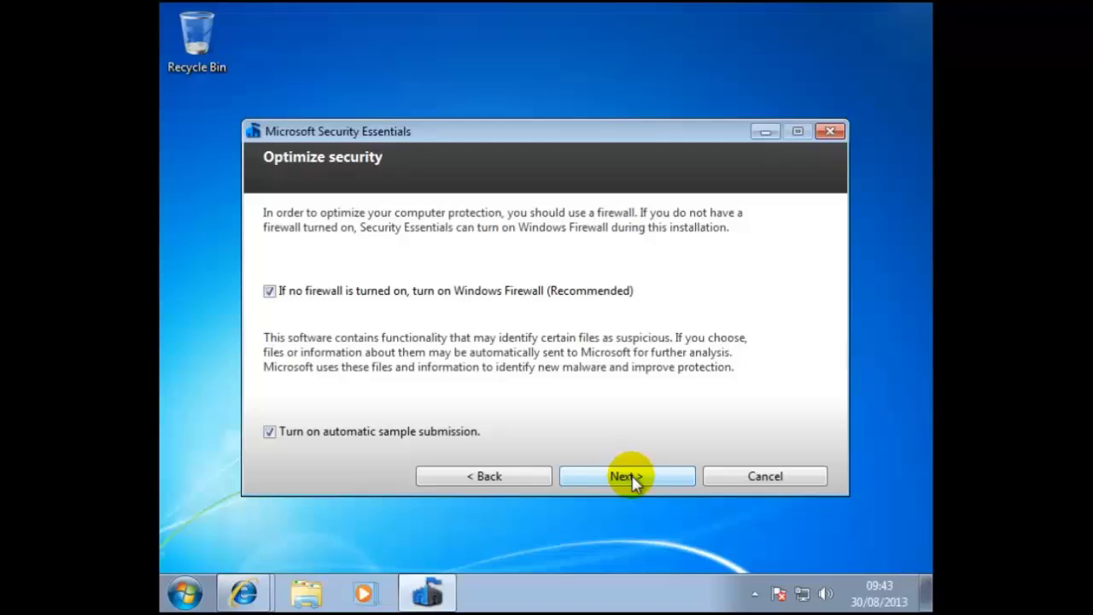
{"action": "left_click", "coordinate": [633, 478]}
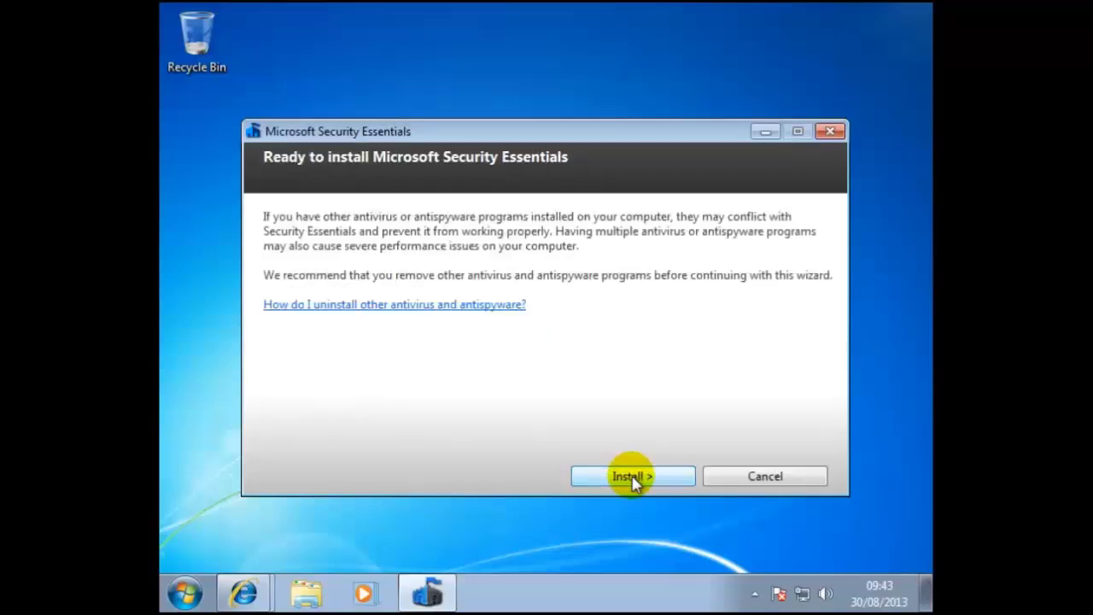
{"action": "left_click", "coordinate": [633, 480]}
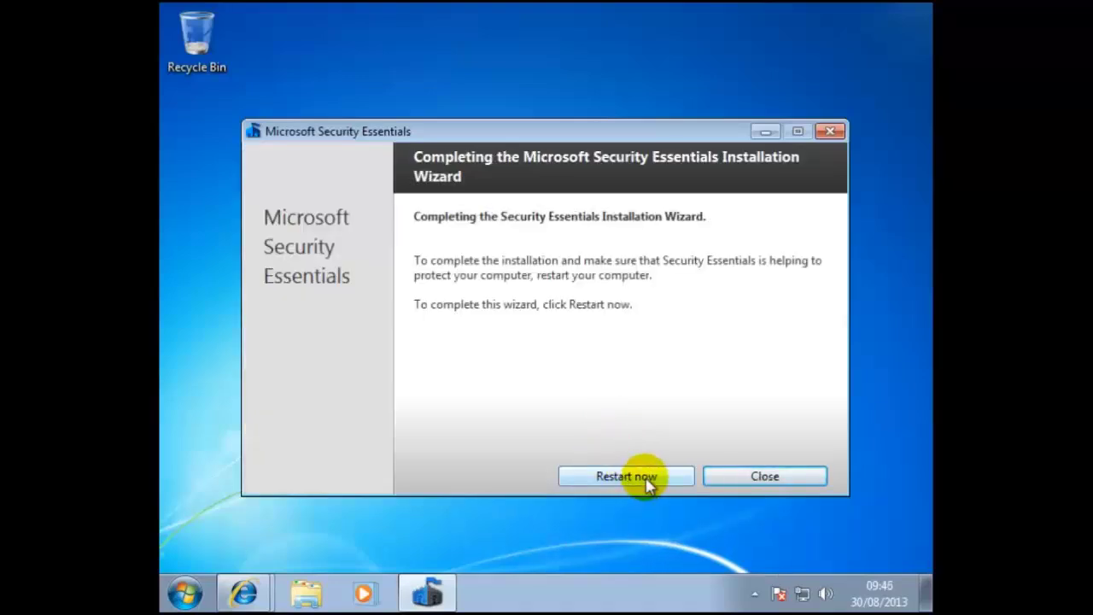
{"action": "left_click", "coordinate": [647, 480]}
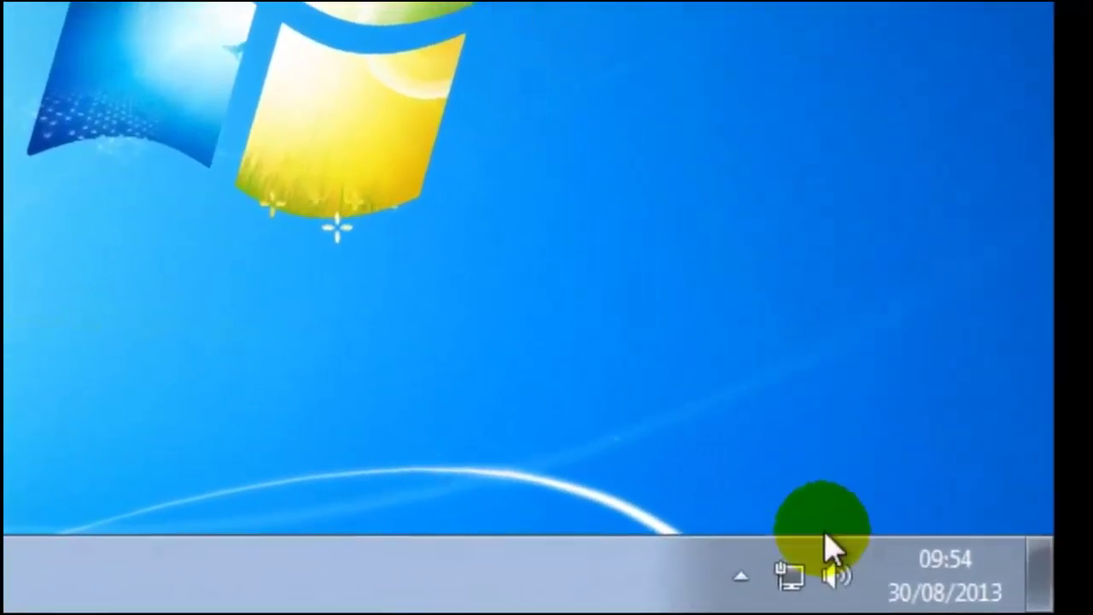
Open Security Essentials from its tray icon, update the definitions, and go to Settings.
{"action": "left_click", "coordinate": [741, 578]}
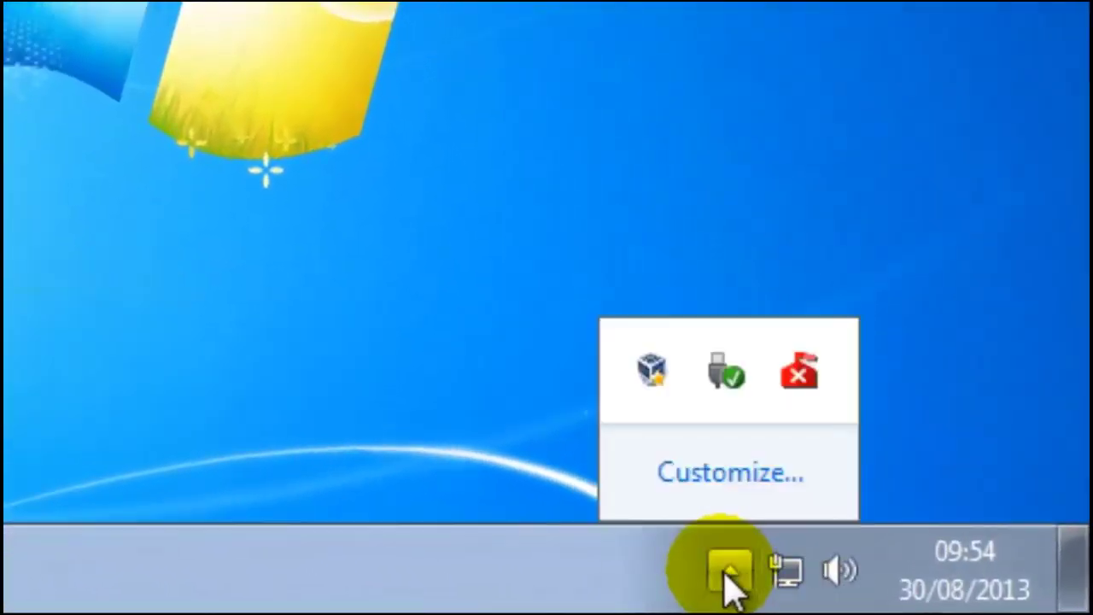
{"action": "right_click", "coordinate": [800, 373]}
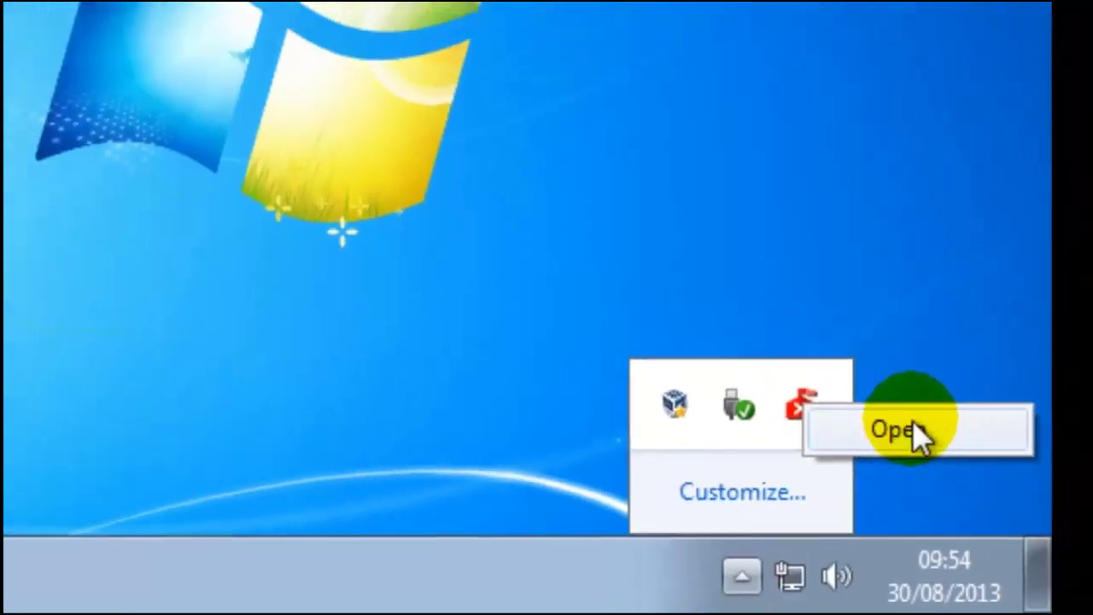
{"action": "left_click", "coordinate": [906, 430]}
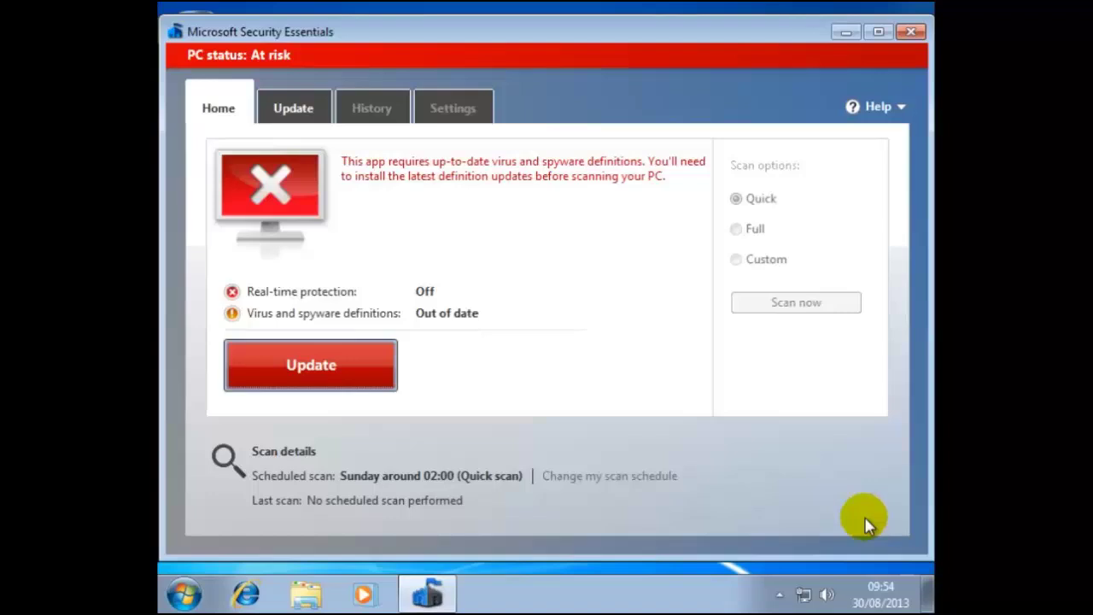
{"action": "left_click", "coordinate": [323, 368]}
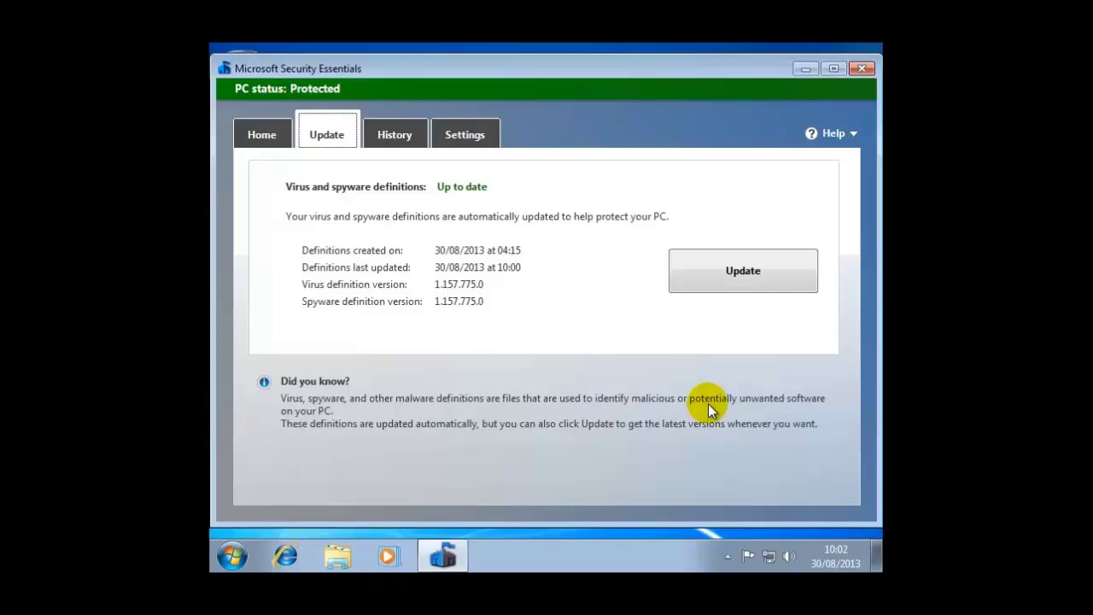
{"action": "left_click", "coordinate": [459, 135]}
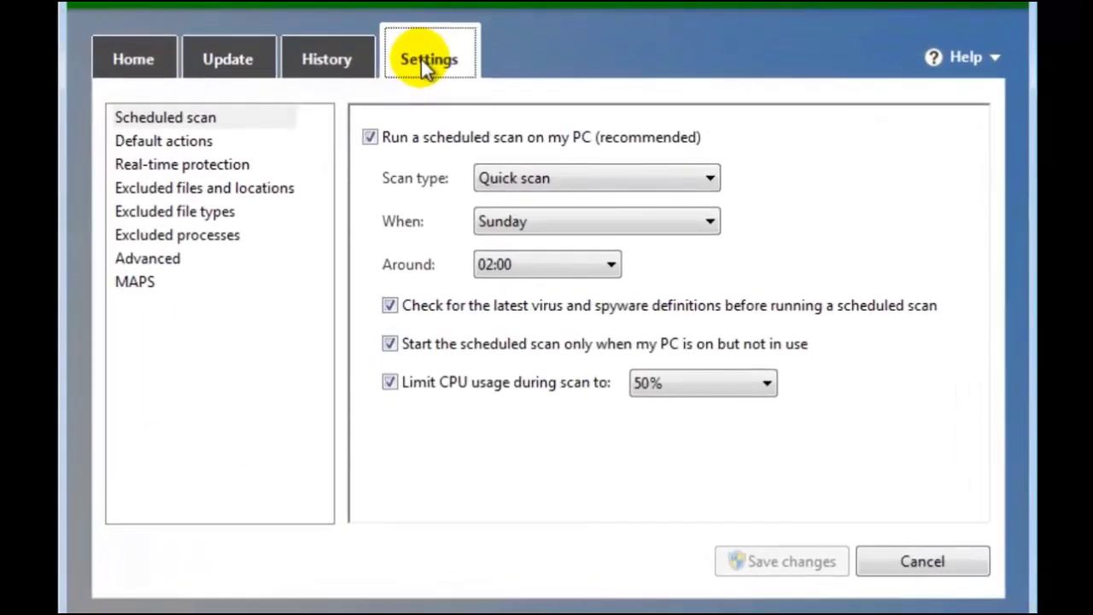
Keep the scheduled scan at Quick scan, Sunday, 02:00, then close Security Essentials.
{"action": "left_click", "coordinate": [708, 178]}
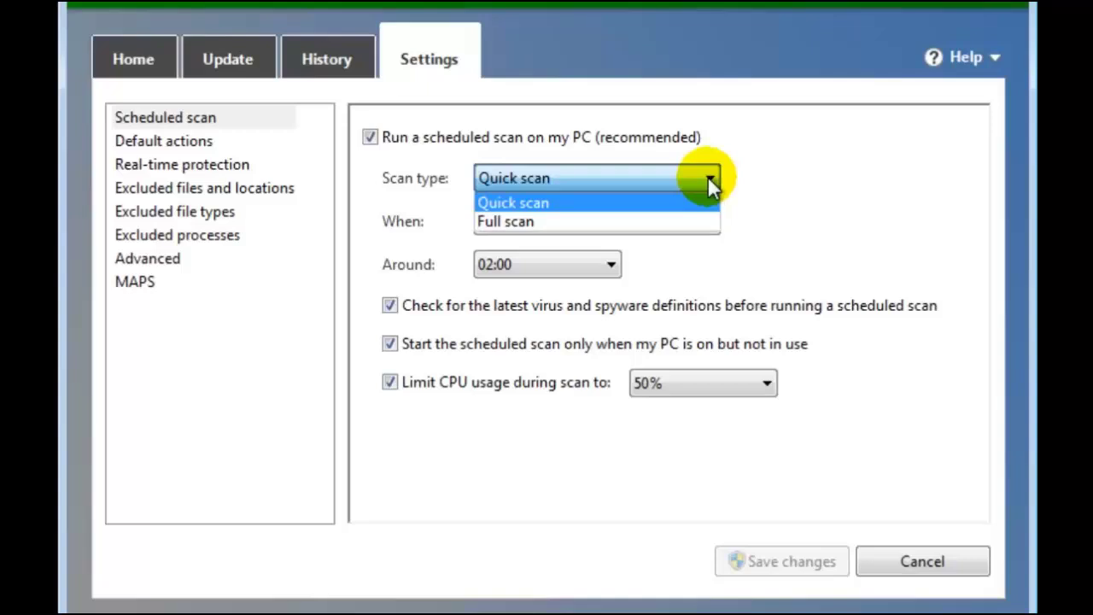
{"action": "left_click", "coordinate": [707, 177]}
{"action": "left_click", "coordinate": [713, 222]}
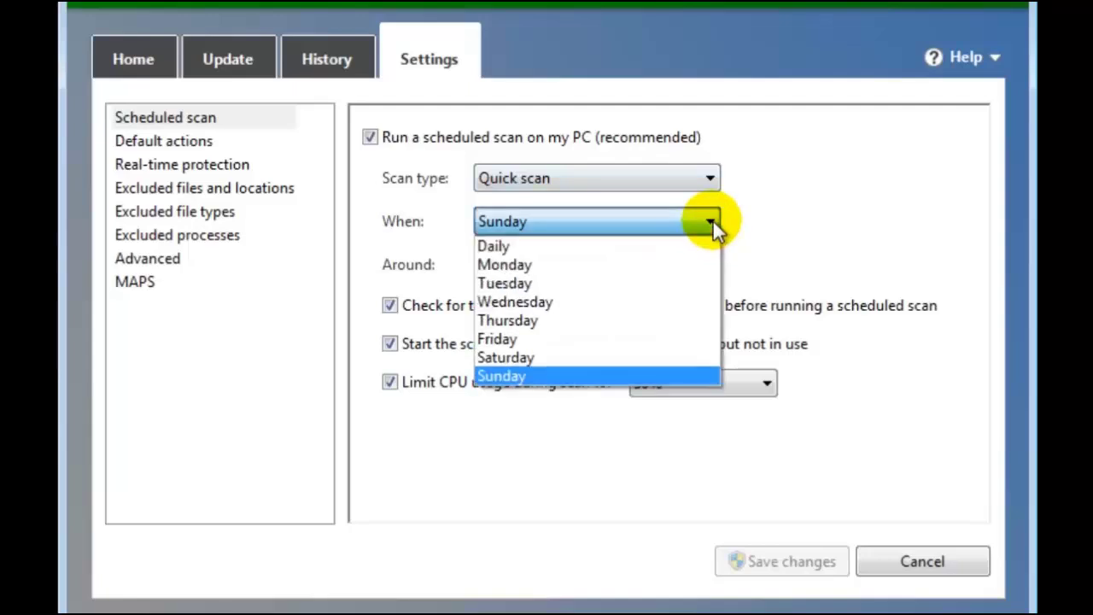
{"action": "left_click", "coordinate": [713, 222]}
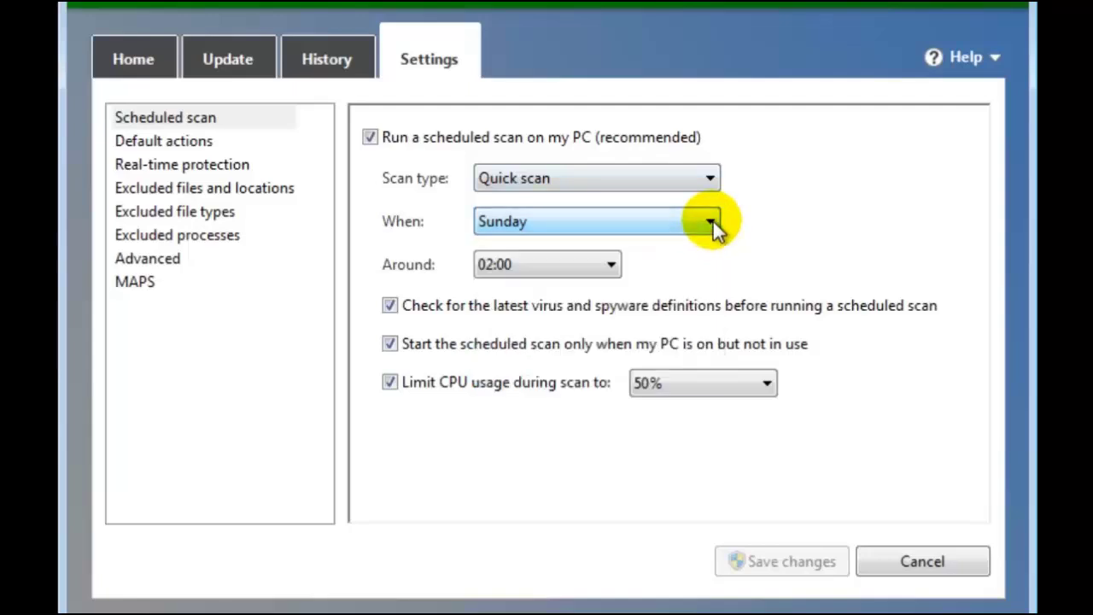
{"action": "left_click", "coordinate": [612, 275]}
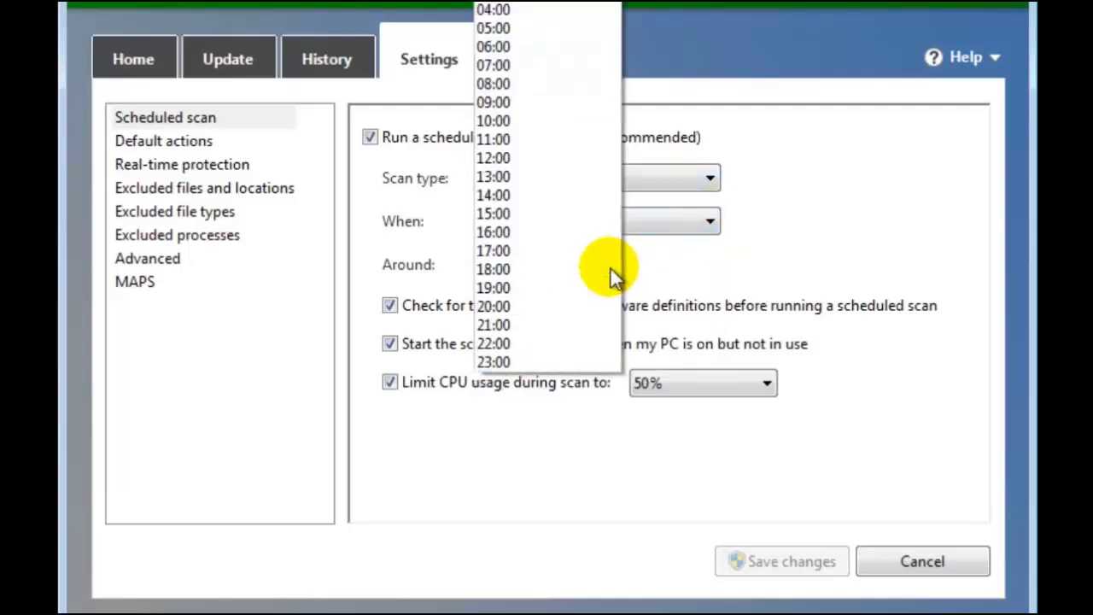
{"action": "left_click", "coordinate": [763, 270]}
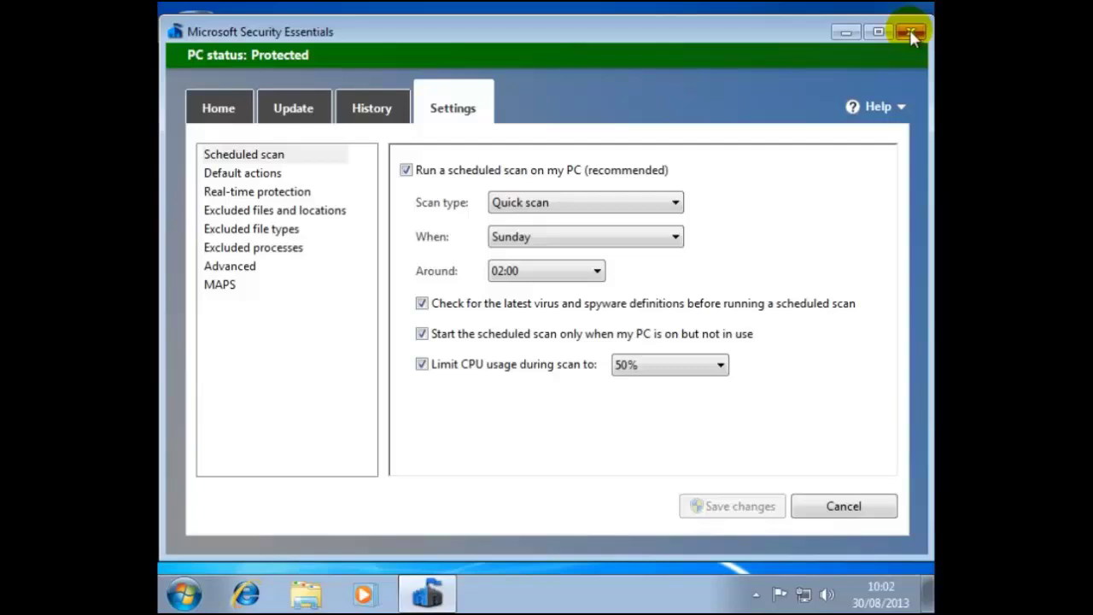
{"action": "left_click", "coordinate": [911, 34]}
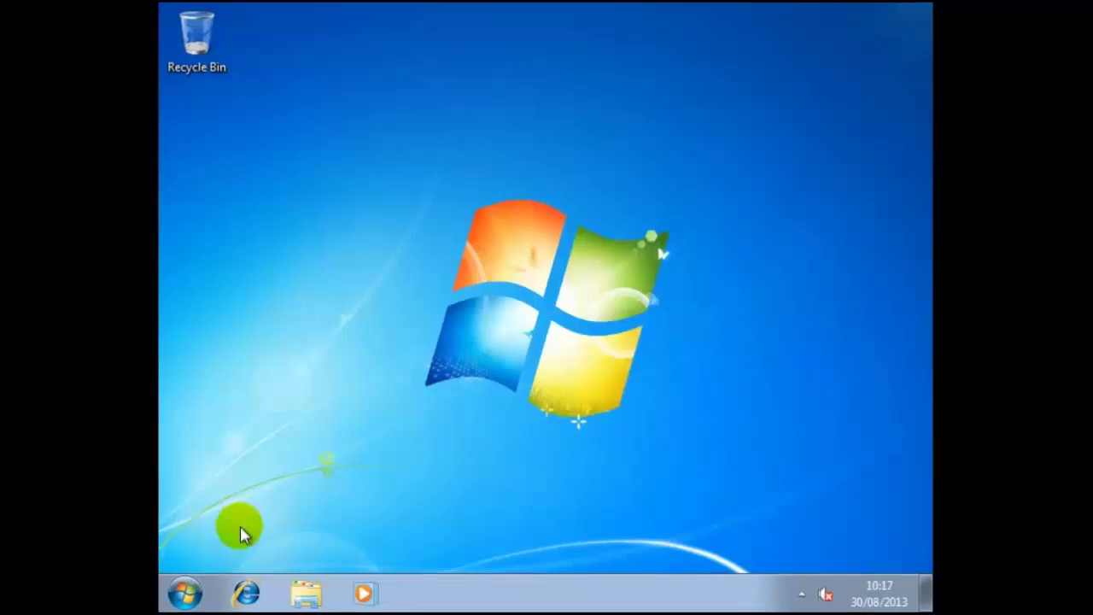
Open Action Center under Control Panel's System and Security and expand its Security section.
{"action": "left_click", "coordinate": [180, 603]}
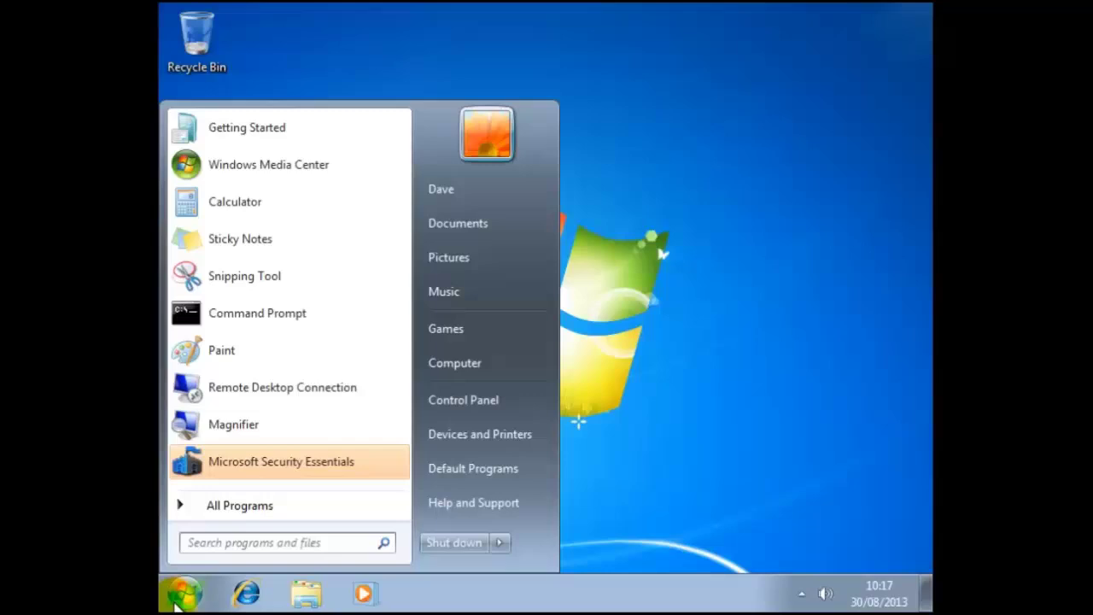
{"action": "left_click", "coordinate": [457, 404]}
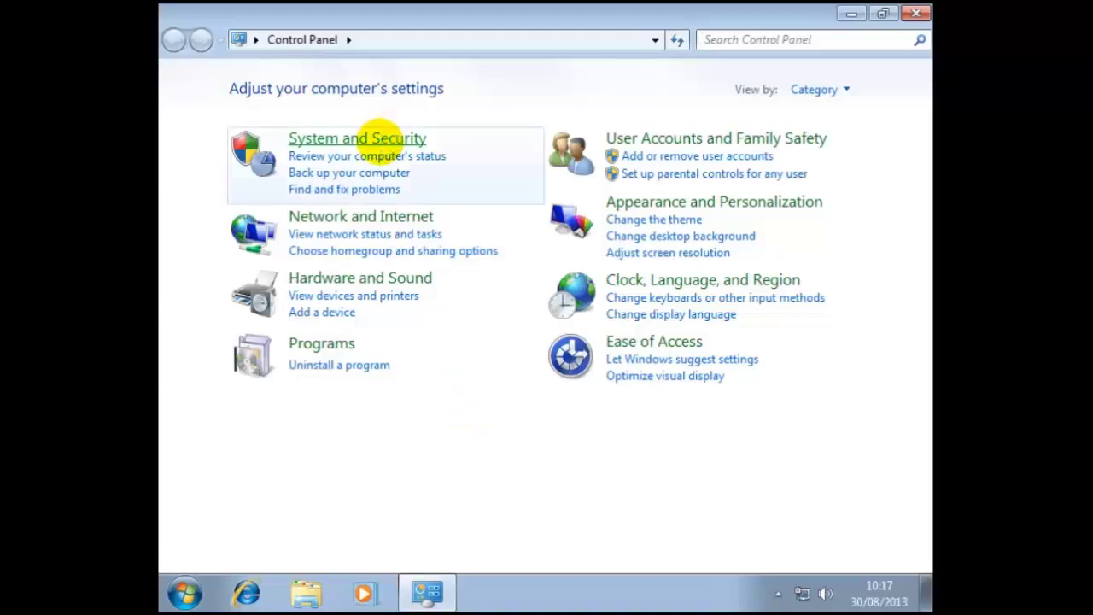
{"action": "left_click", "coordinate": [380, 145]}
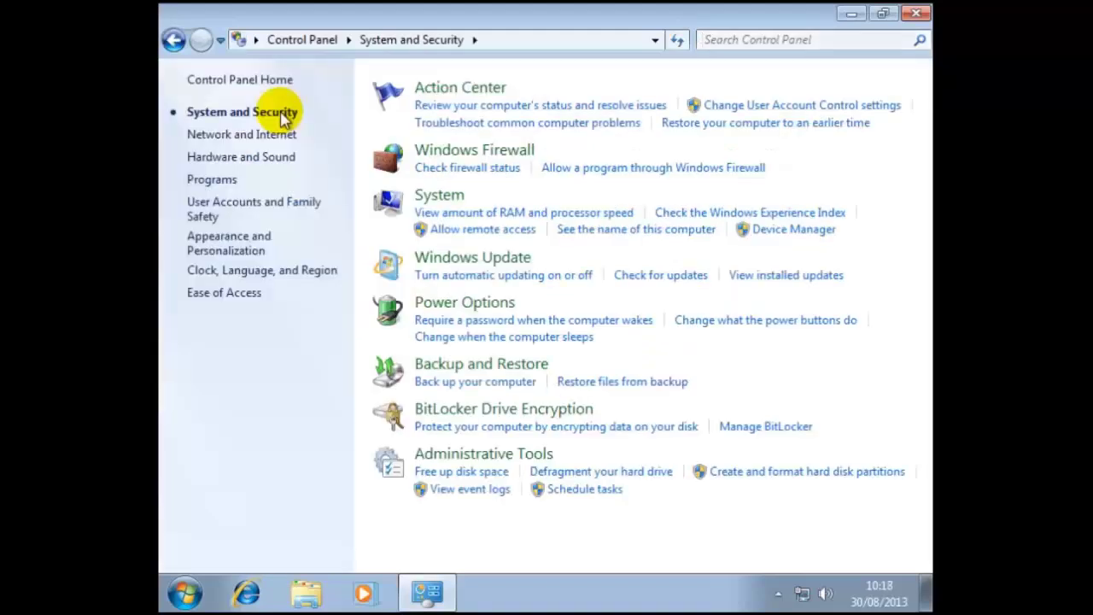
{"action": "left_click", "coordinate": [460, 89]}
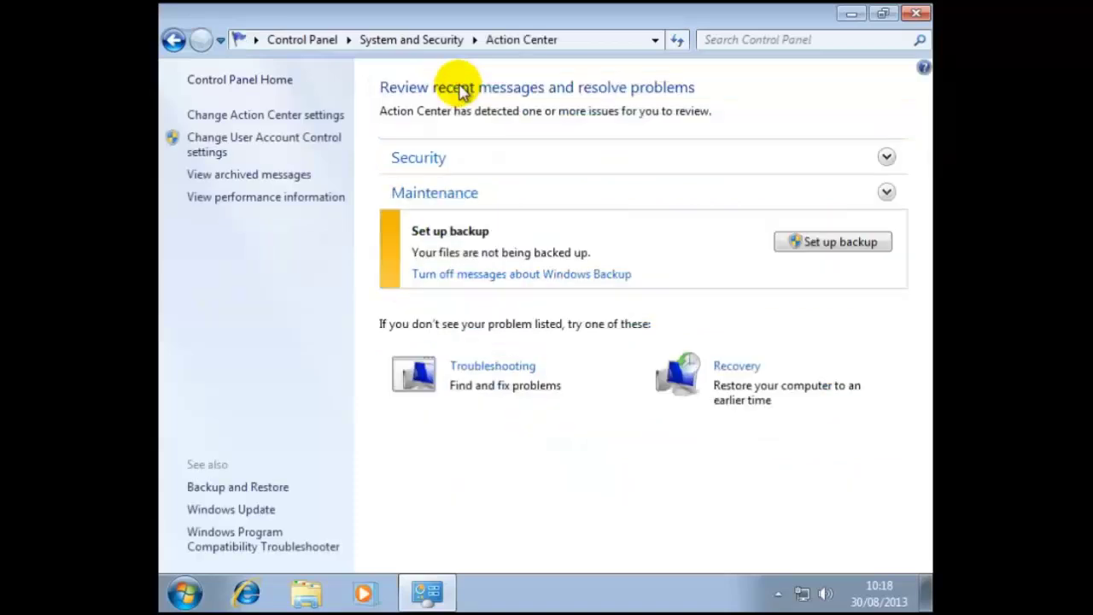
{"action": "left_click", "coordinate": [885, 158]}
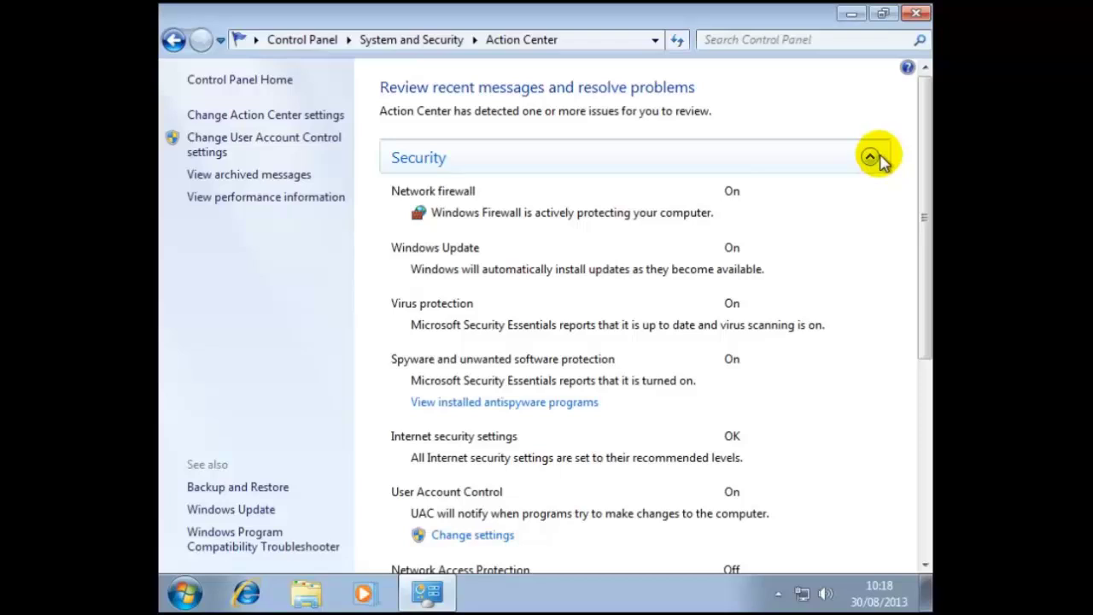
In the installed antispyware programs list, turn on Windows Defender and close the list.
{"action": "left_click", "coordinate": [545, 404]}
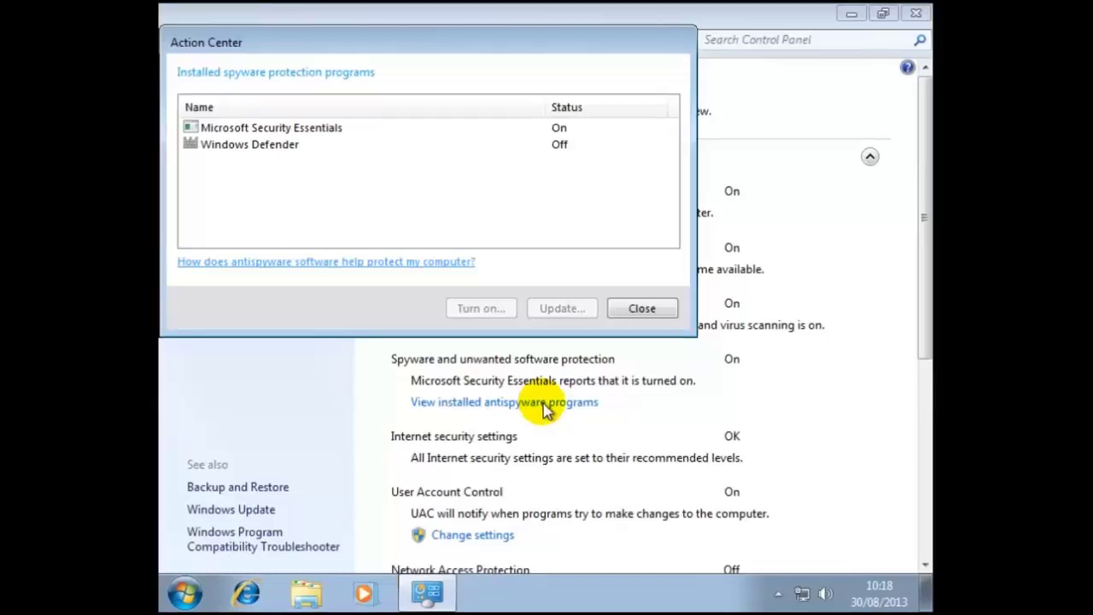
{"action": "left_click", "coordinate": [282, 147]}
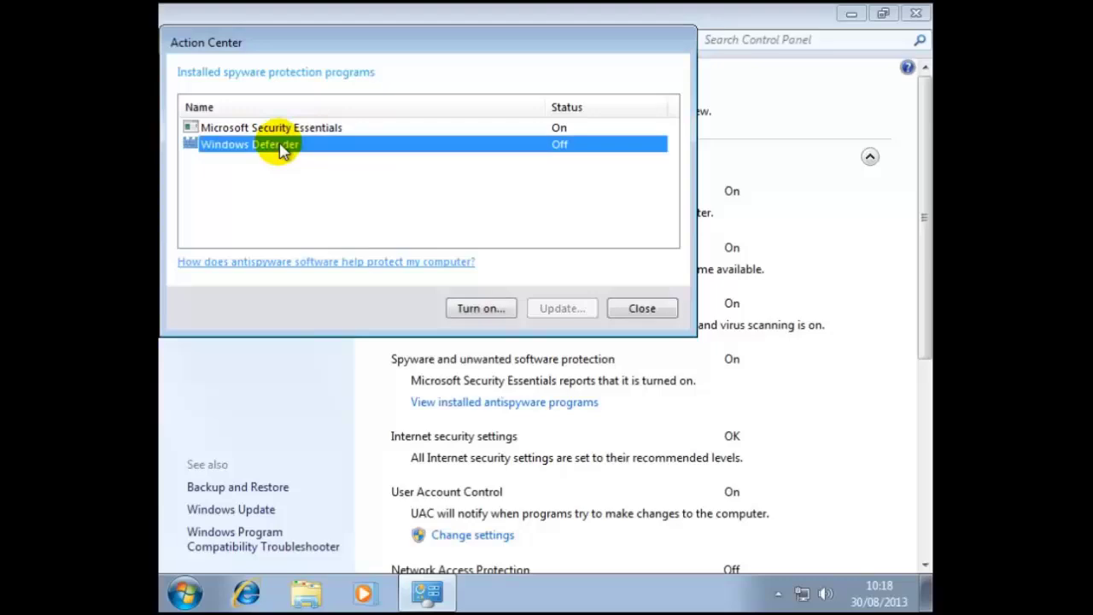
{"action": "left_click", "coordinate": [481, 309]}
{"action": "left_click", "coordinate": [643, 309]}
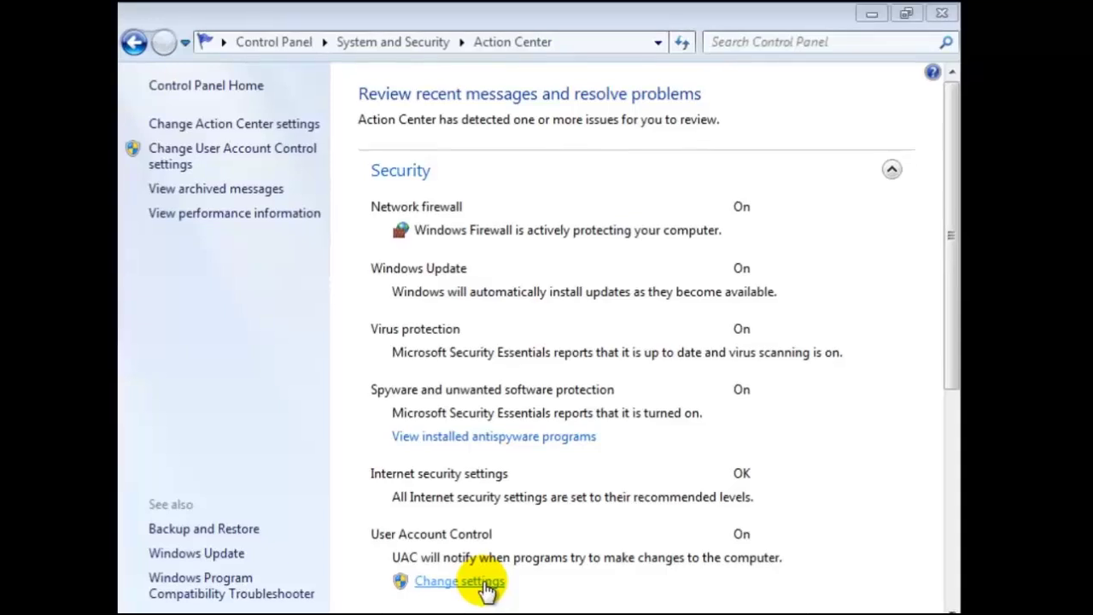
Review the User Account Control slider, keep it at the Default level, and bring up the Start menu.
{"action": "left_click", "coordinate": [483, 581]}
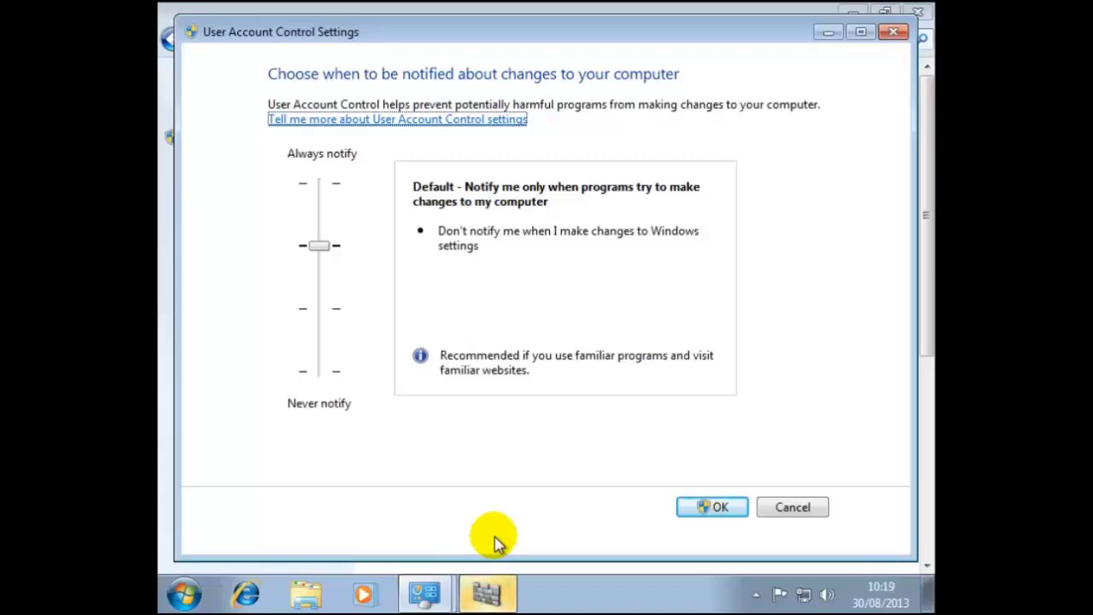
{"action": "left_click", "coordinate": [894, 31]}
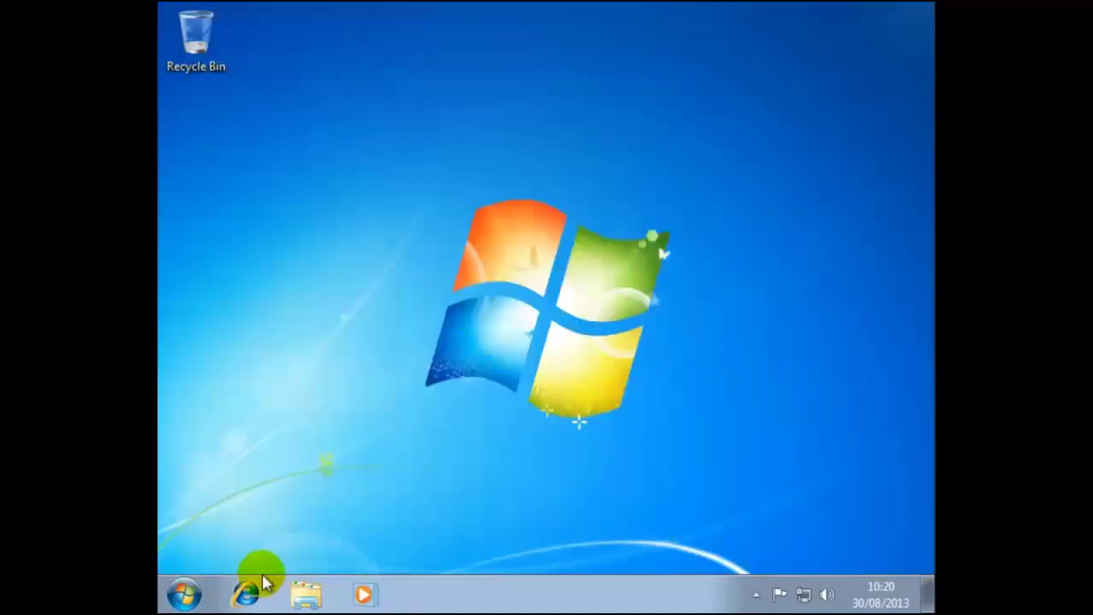
{"action": "left_click", "coordinate": [184, 593]}
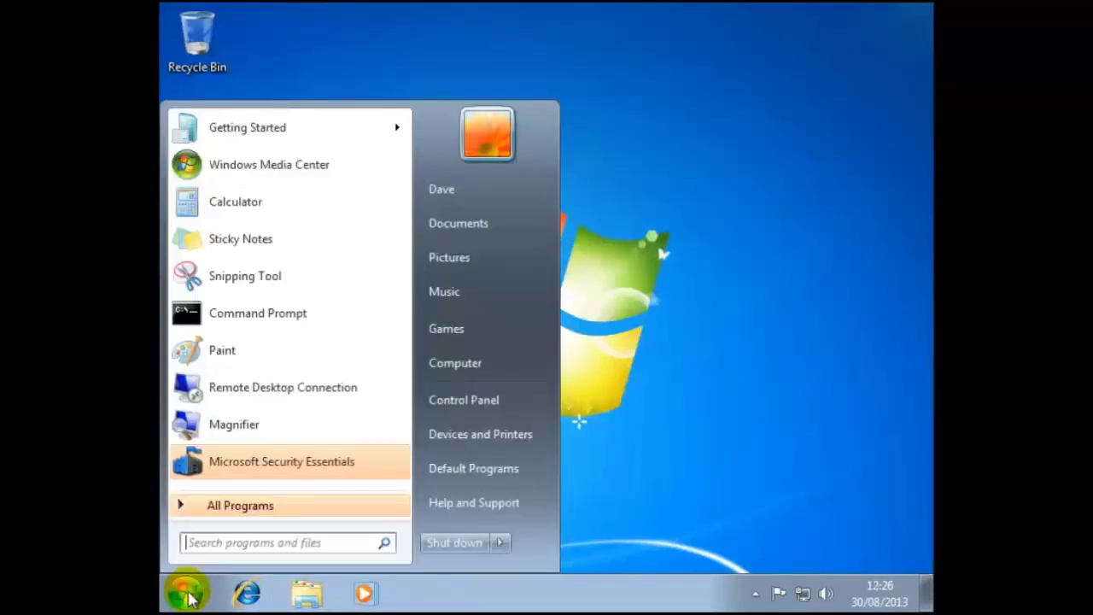
Go to Control Panel > System and Security > Windows Update, showing 103 important updates.
{"action": "left_click", "coordinate": [475, 395]}
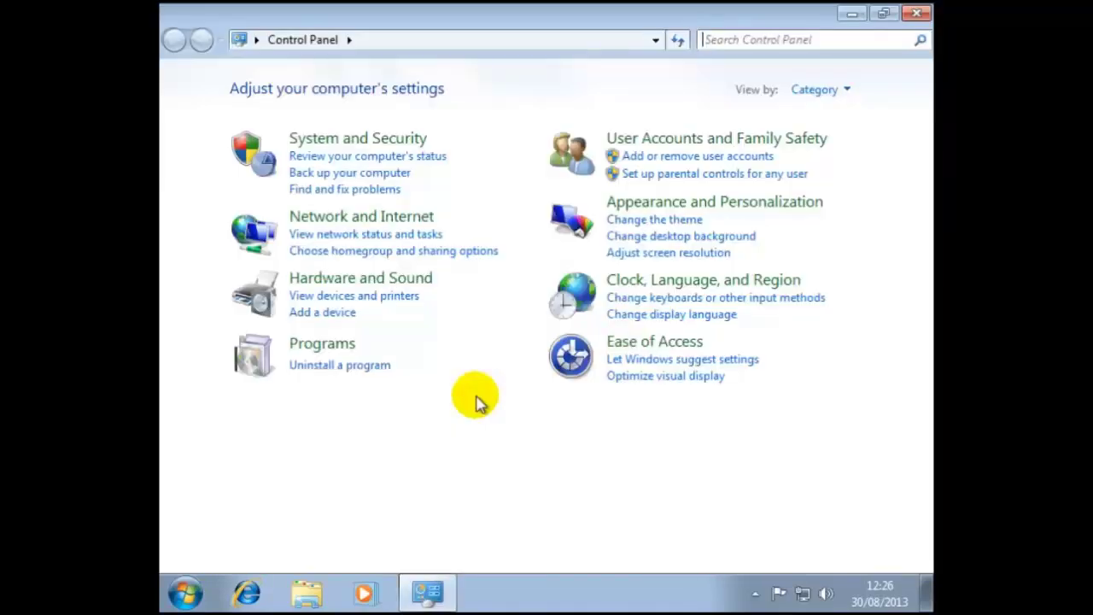
{"action": "left_click", "coordinate": [384, 138]}
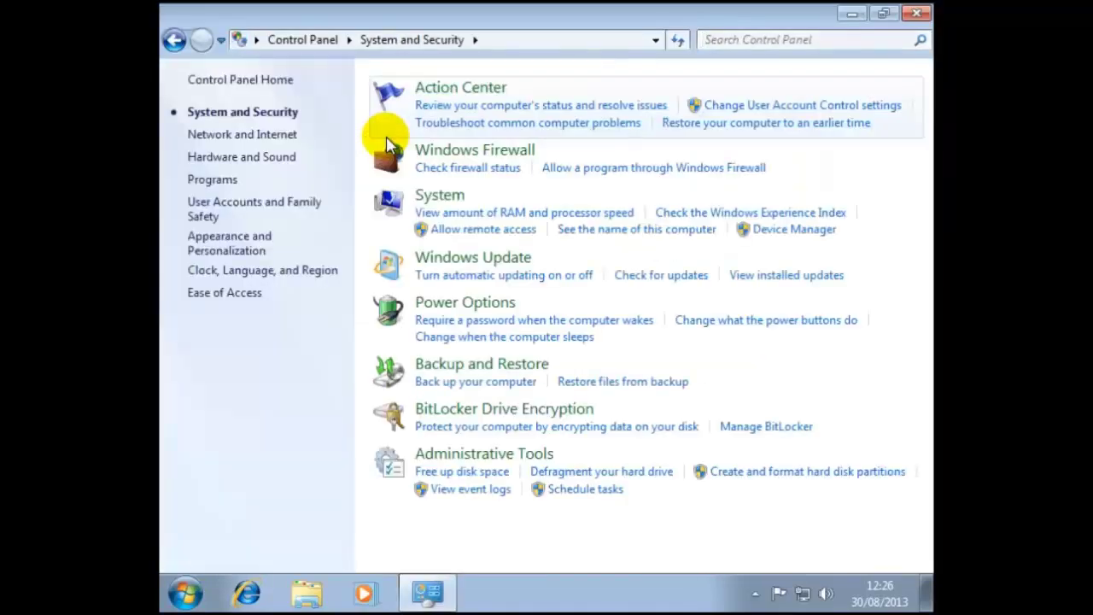
{"action": "left_click", "coordinate": [500, 265]}
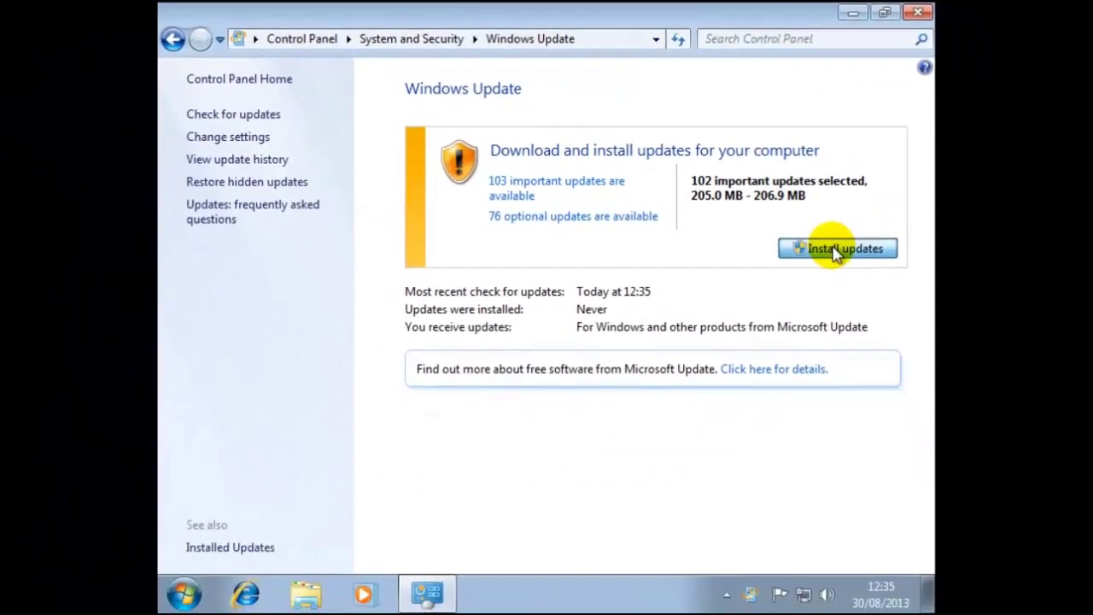
Install the 102 important updates after accepting the Malicious Software Removal Tool licence and dismissing the scheduled-install notice.
{"action": "left_click", "coordinate": [835, 250]}
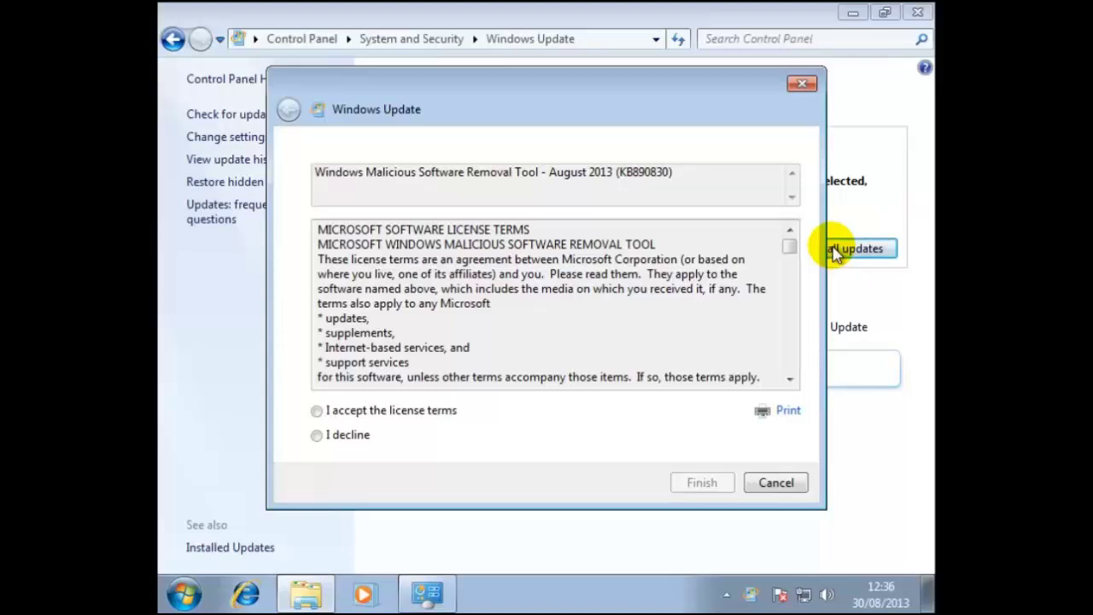
{"action": "left_click", "coordinate": [321, 411]}
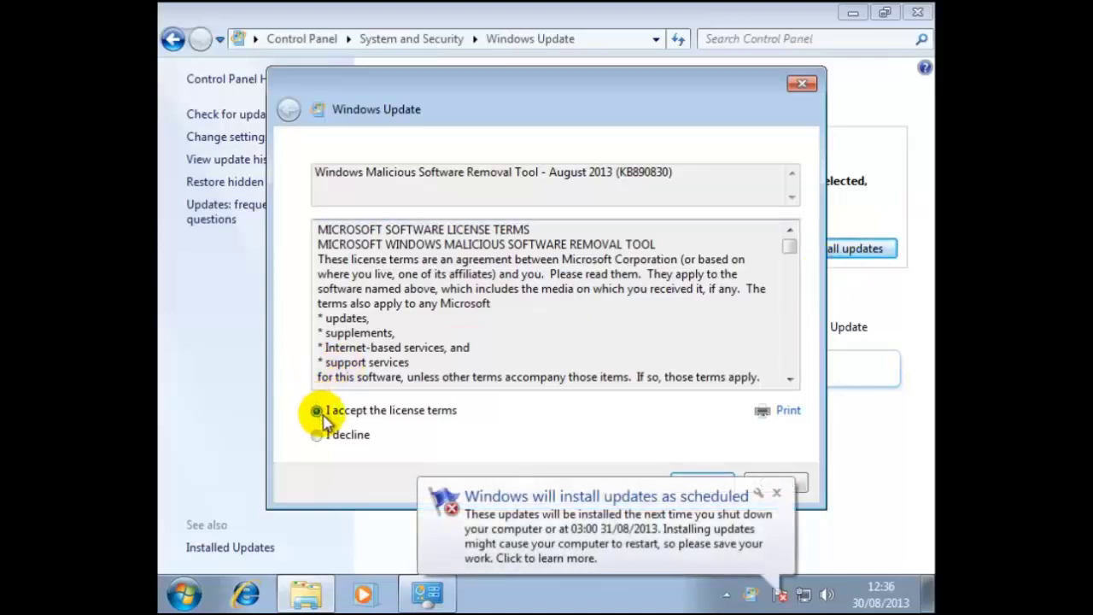
{"action": "left_click", "coordinate": [775, 494]}
{"action": "left_click", "coordinate": [701, 483]}
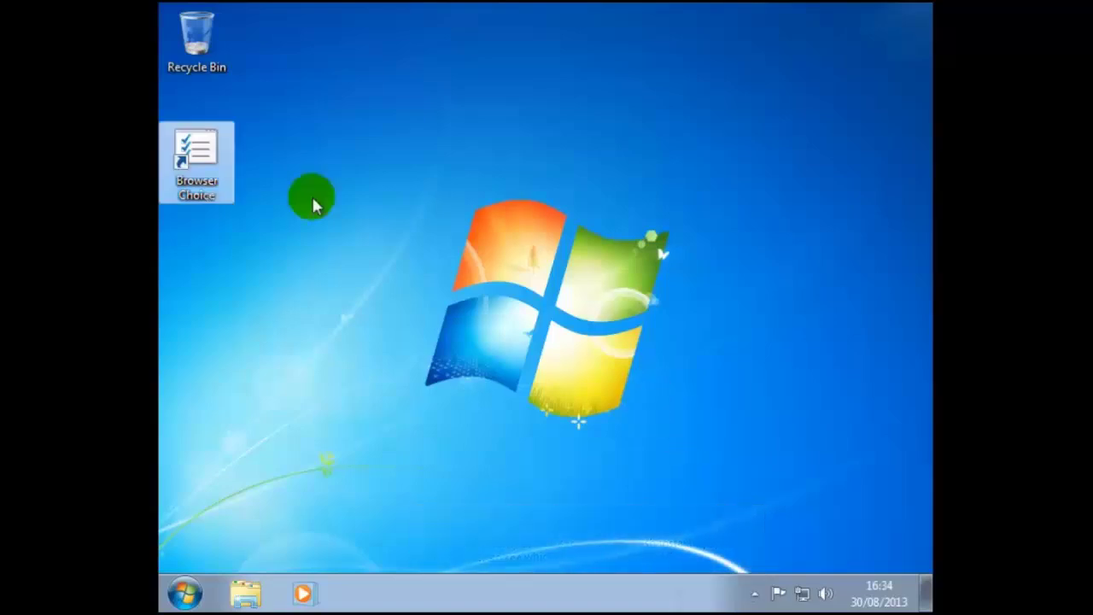
Launch Browser Choice, choose Internet Explorer, and maximize its Microsoft download page.
{"action": "left_click", "coordinate": [205, 152]}
{"action": "double_click", "coordinate": [214, 152]}
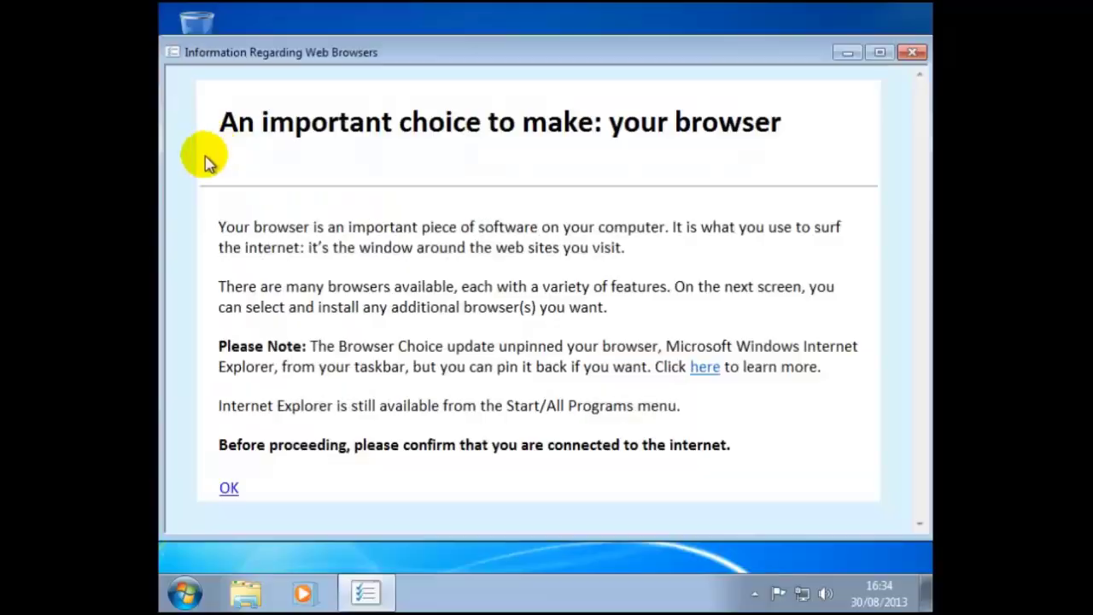
{"action": "left_click", "coordinate": [229, 493]}
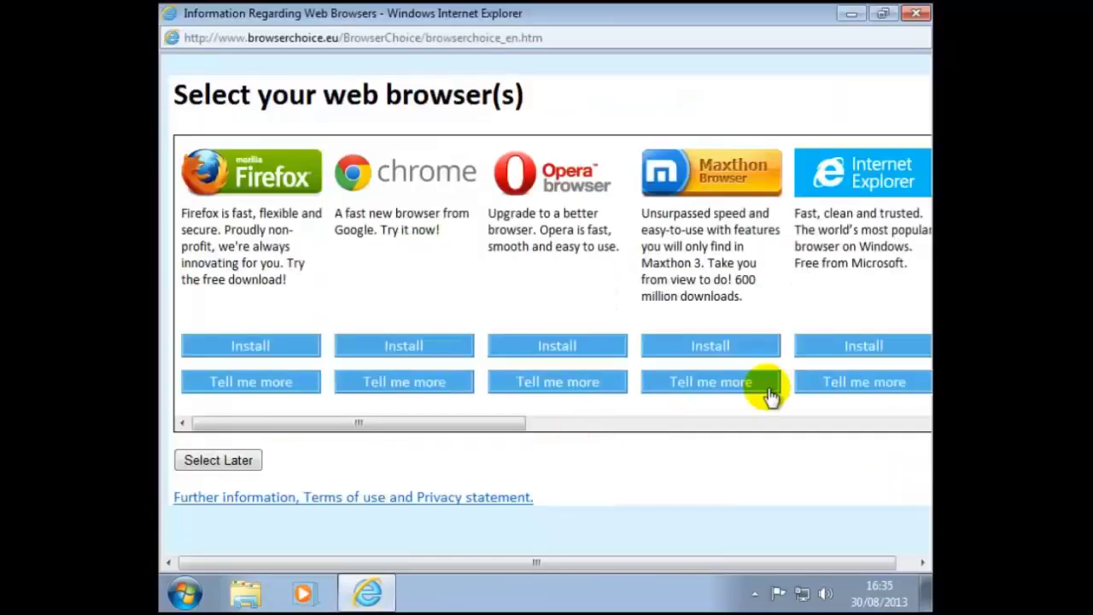
{"action": "left_click", "coordinate": [863, 347]}
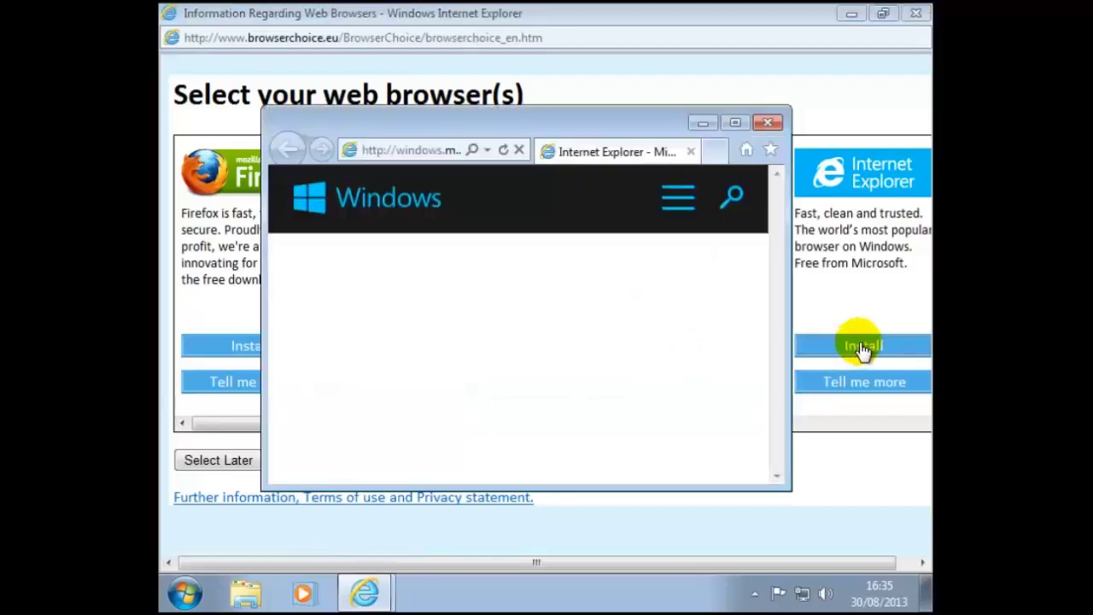
{"action": "left_click", "coordinate": [736, 125]}
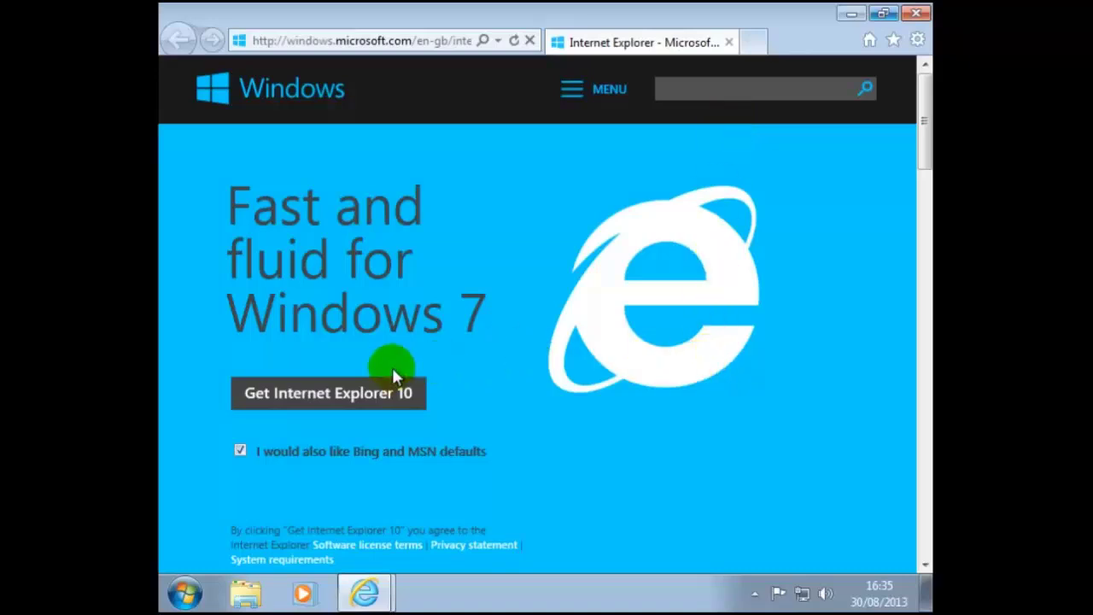
Try to download Internet Explorer 10 and dismiss the 'Operating System is not supported' (SP1 required) message.
{"action": "left_click", "coordinate": [350, 396]}
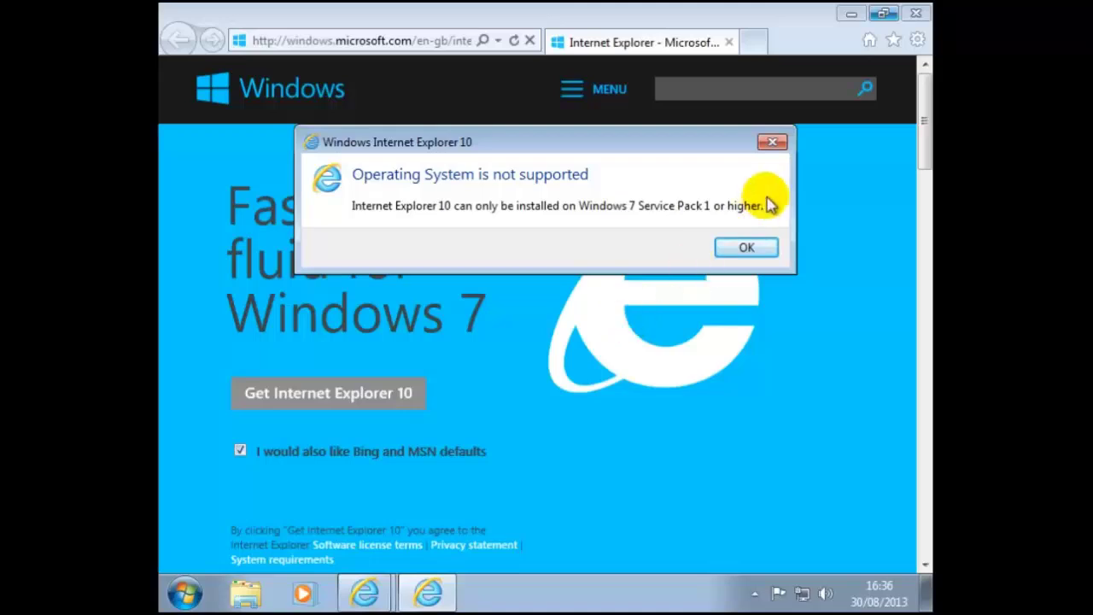
{"action": "left_click", "coordinate": [743, 248]}
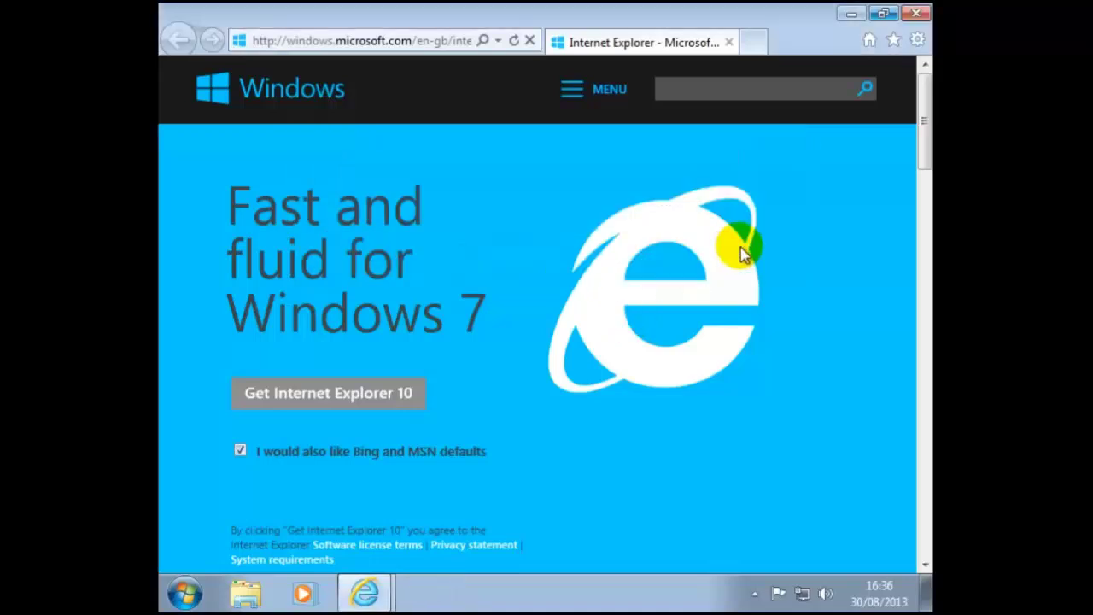